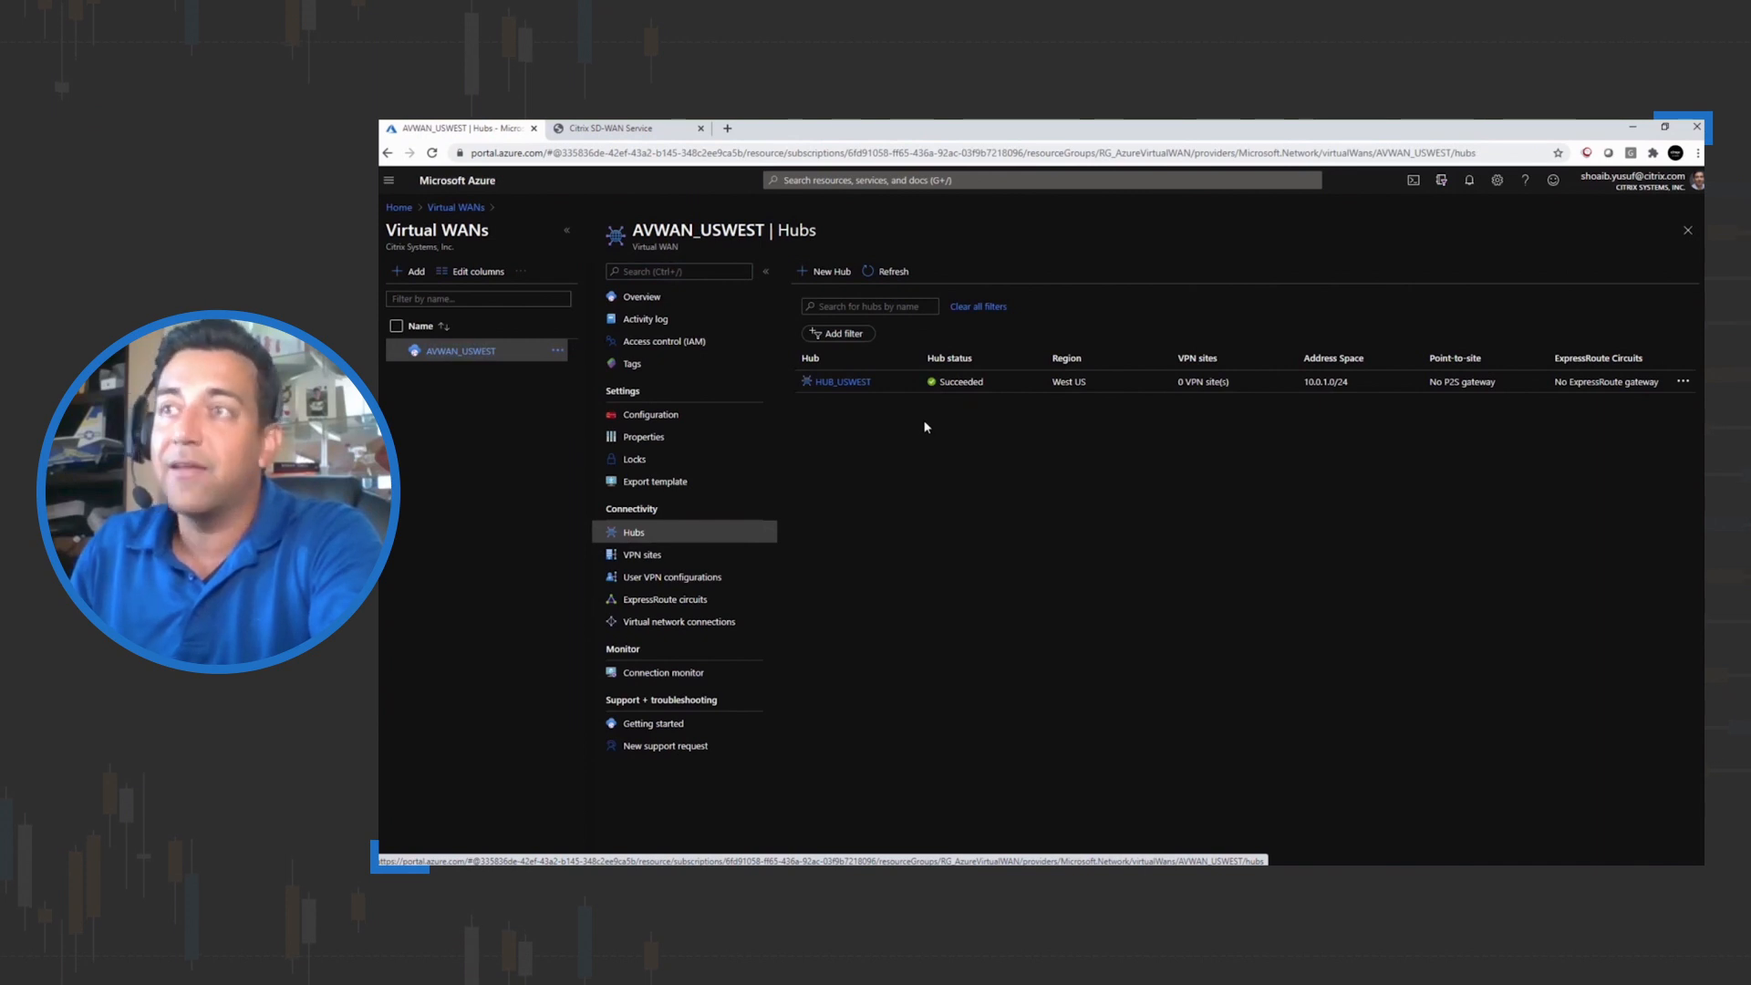
Open the HUB_USWEST virtual hub overview and switch over to the Citrix SD-WAN Service tab
left_click(844, 383)
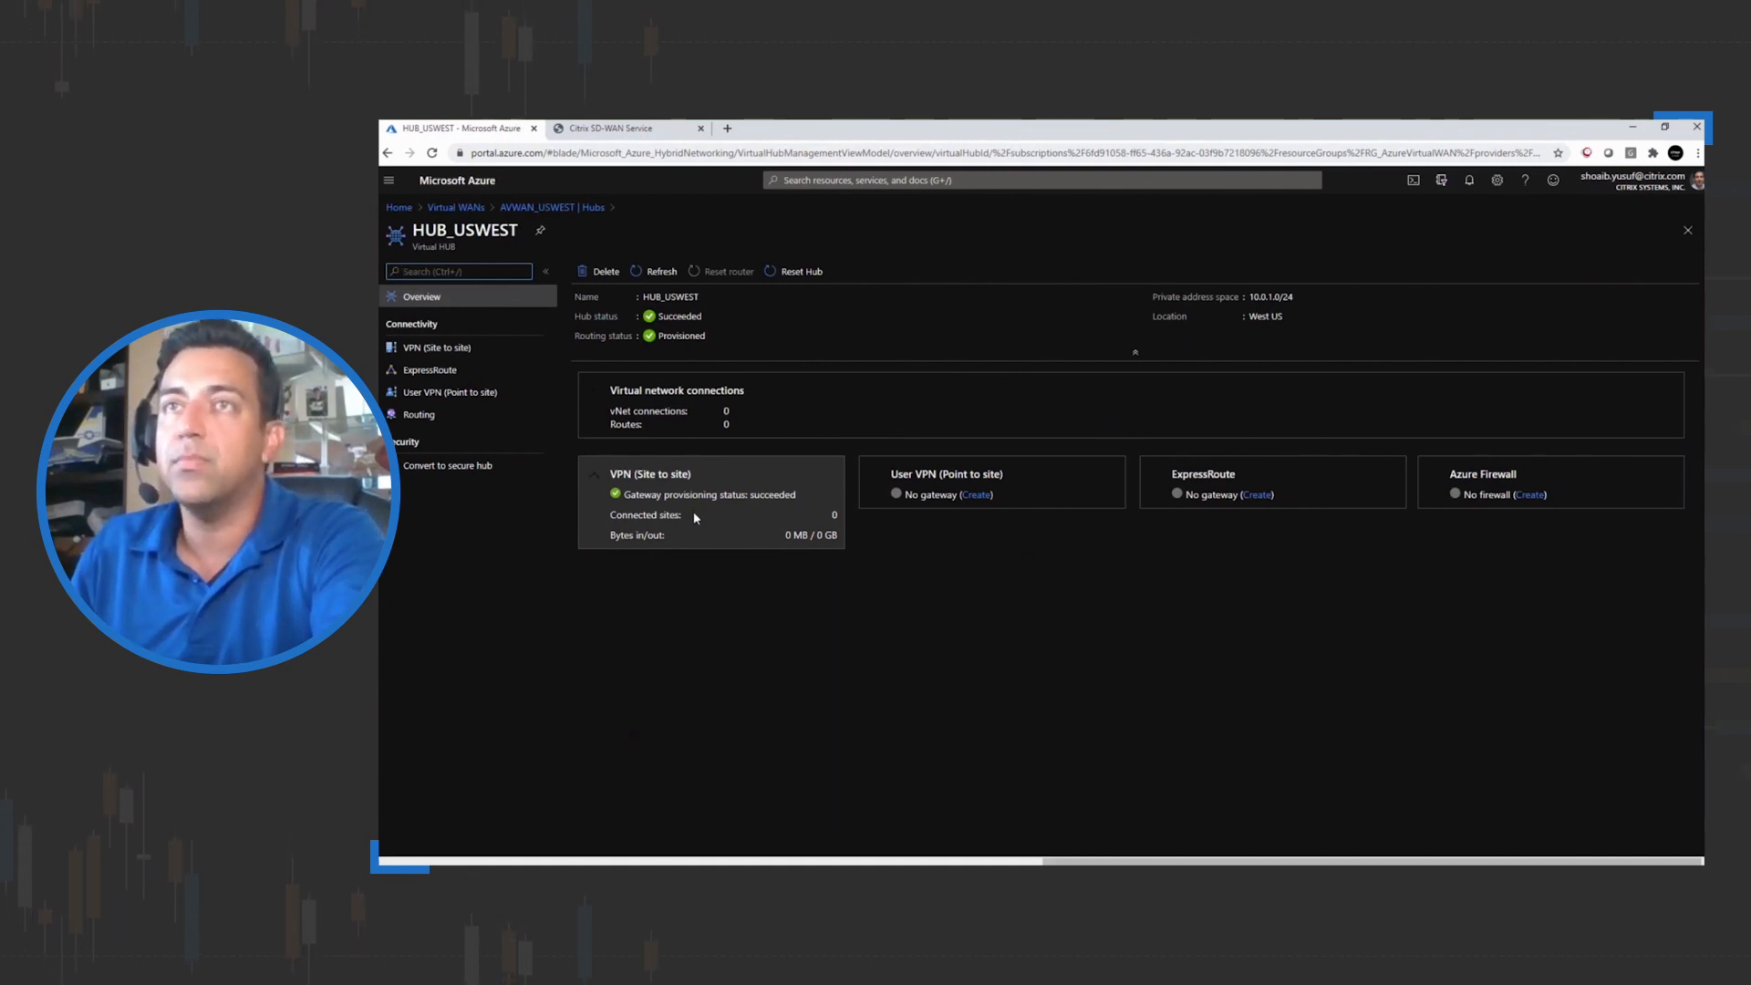
left_click(636, 130)
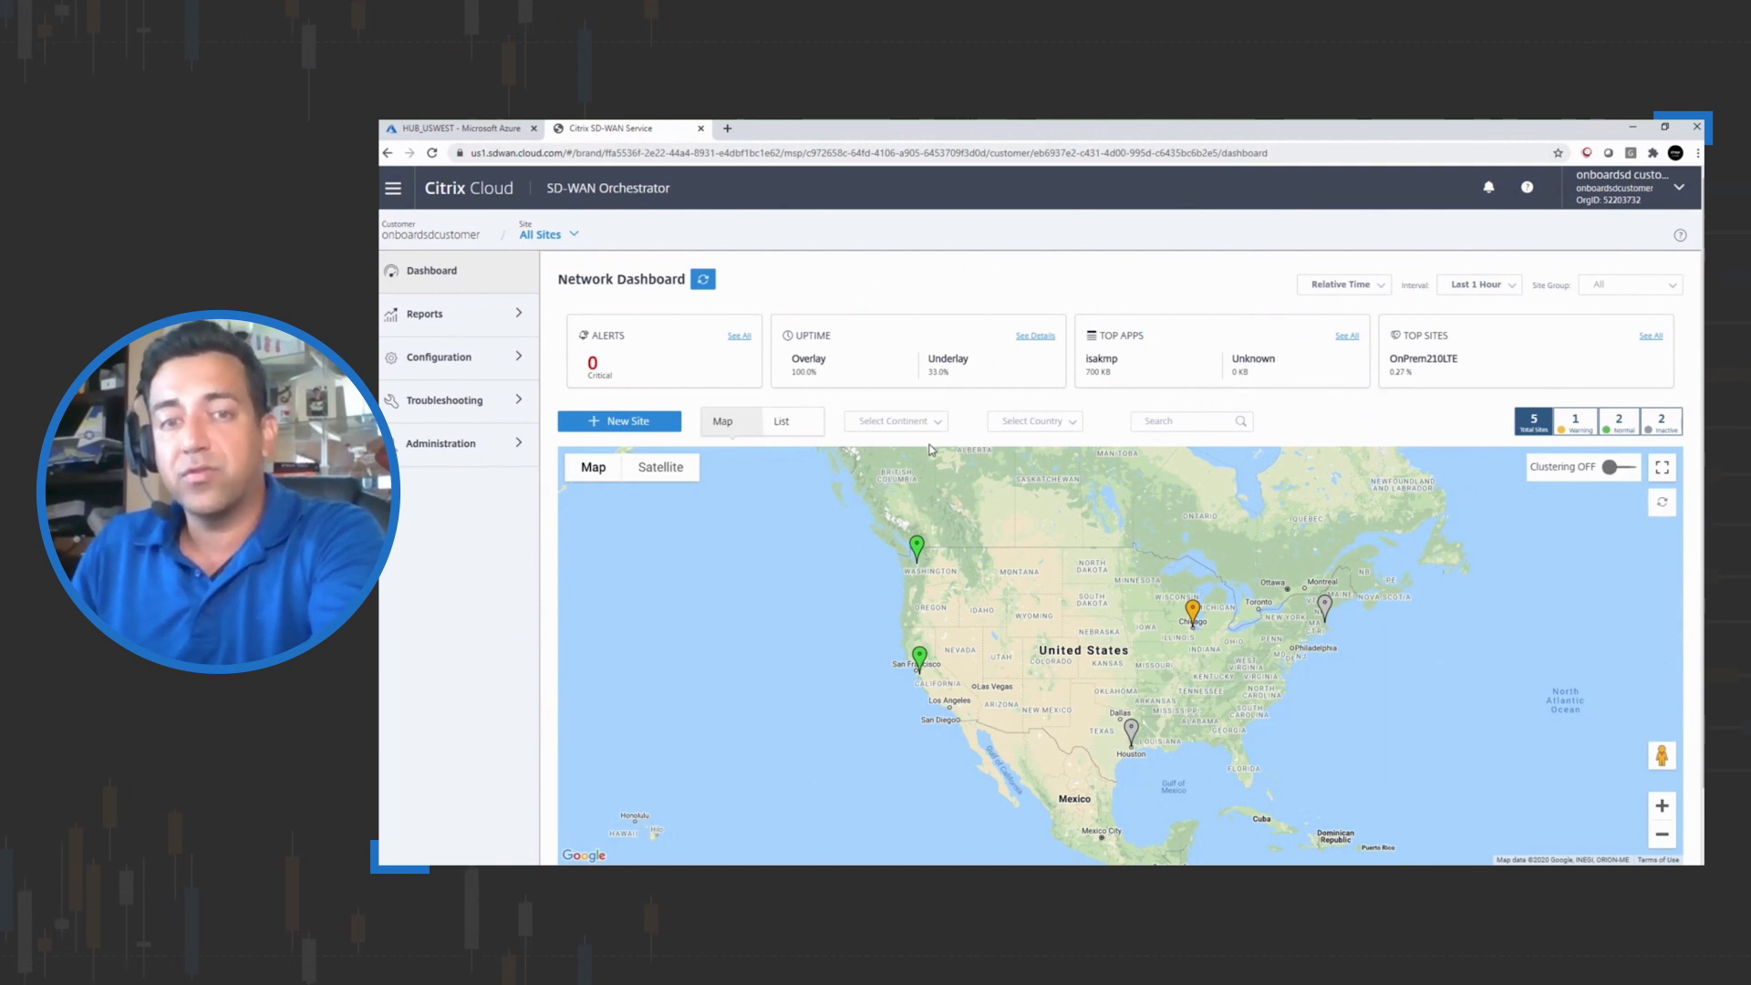
Inspect the site markers and their connections on the network dashboard map
left_click(919, 658)
left_click(918, 660)
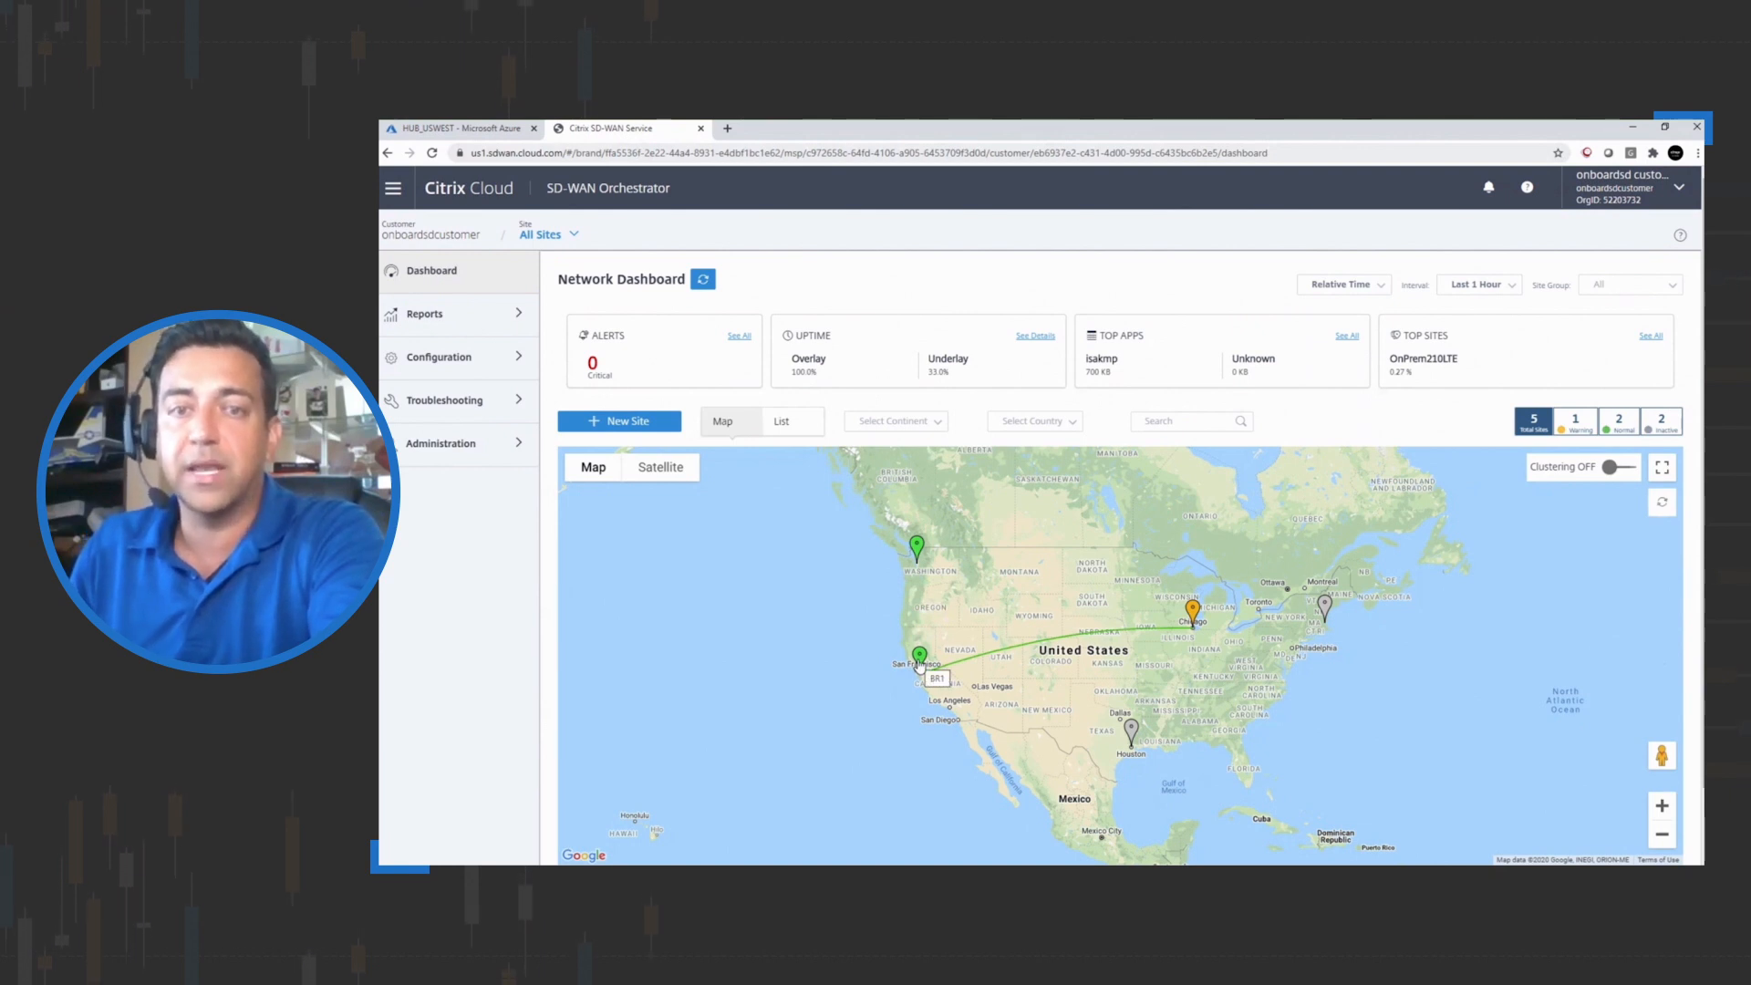
left_click(918, 550)
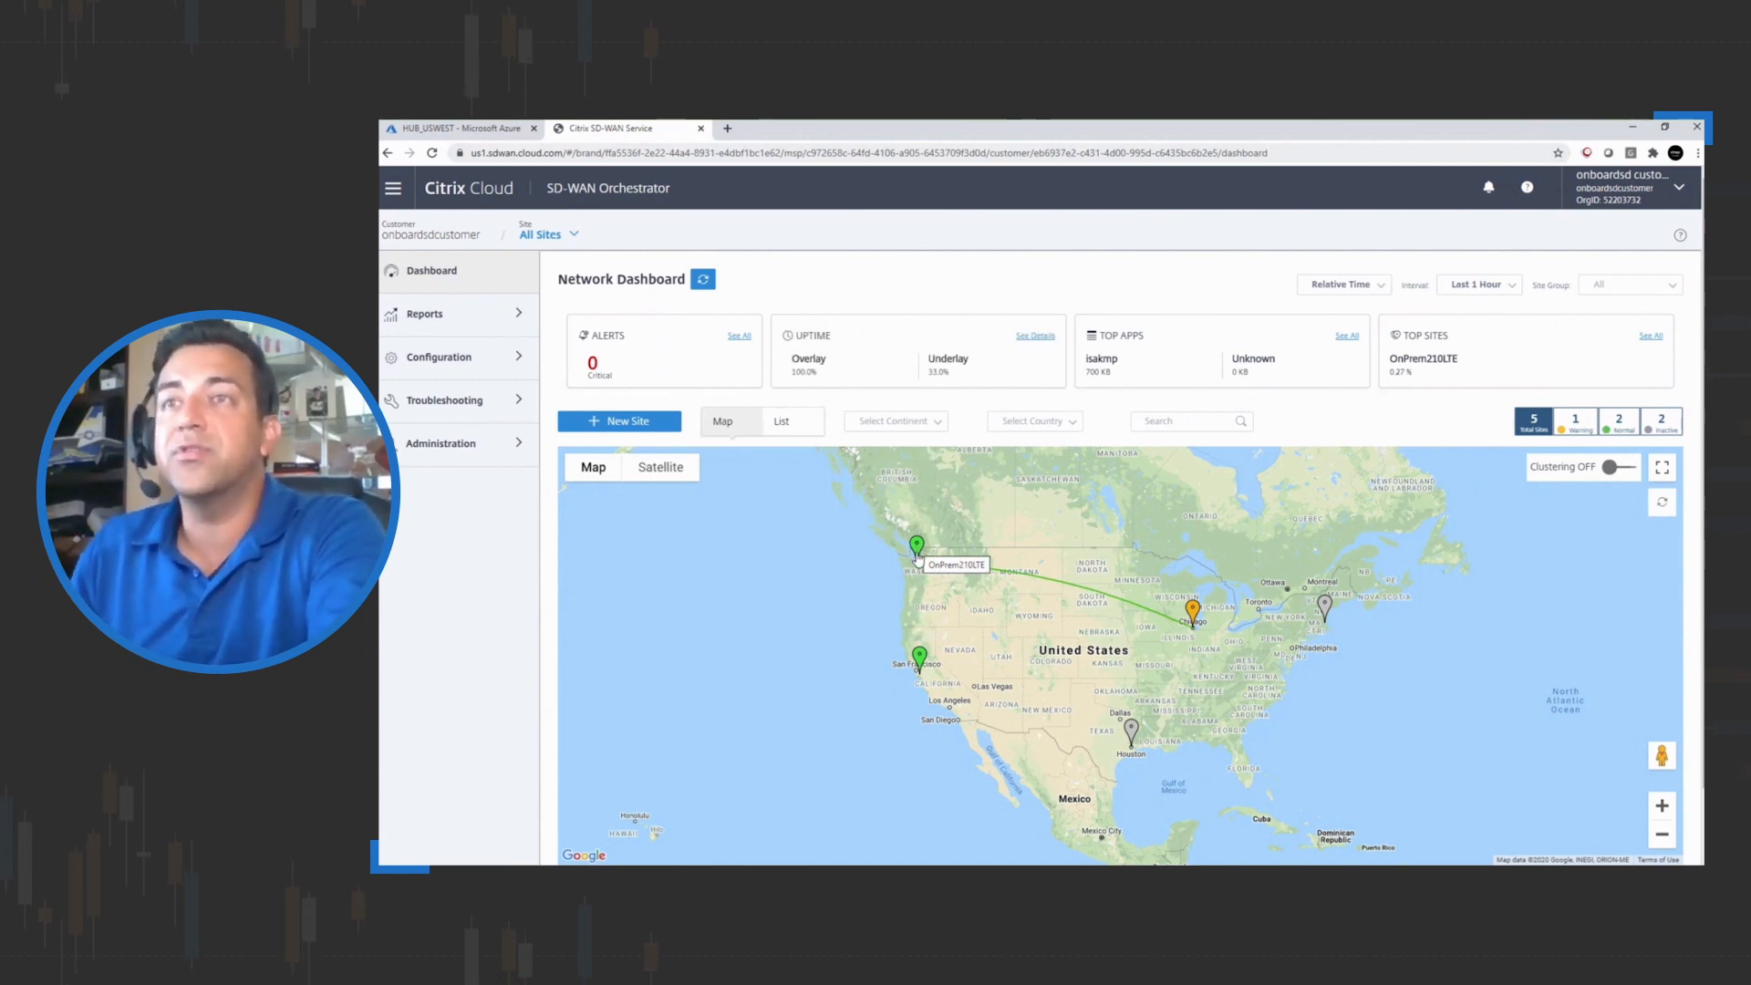
In the Delivery Services Service & Bandwidth settings, set the Azure Virtual WAN Internet Links share to 20%
left_click(461, 357)
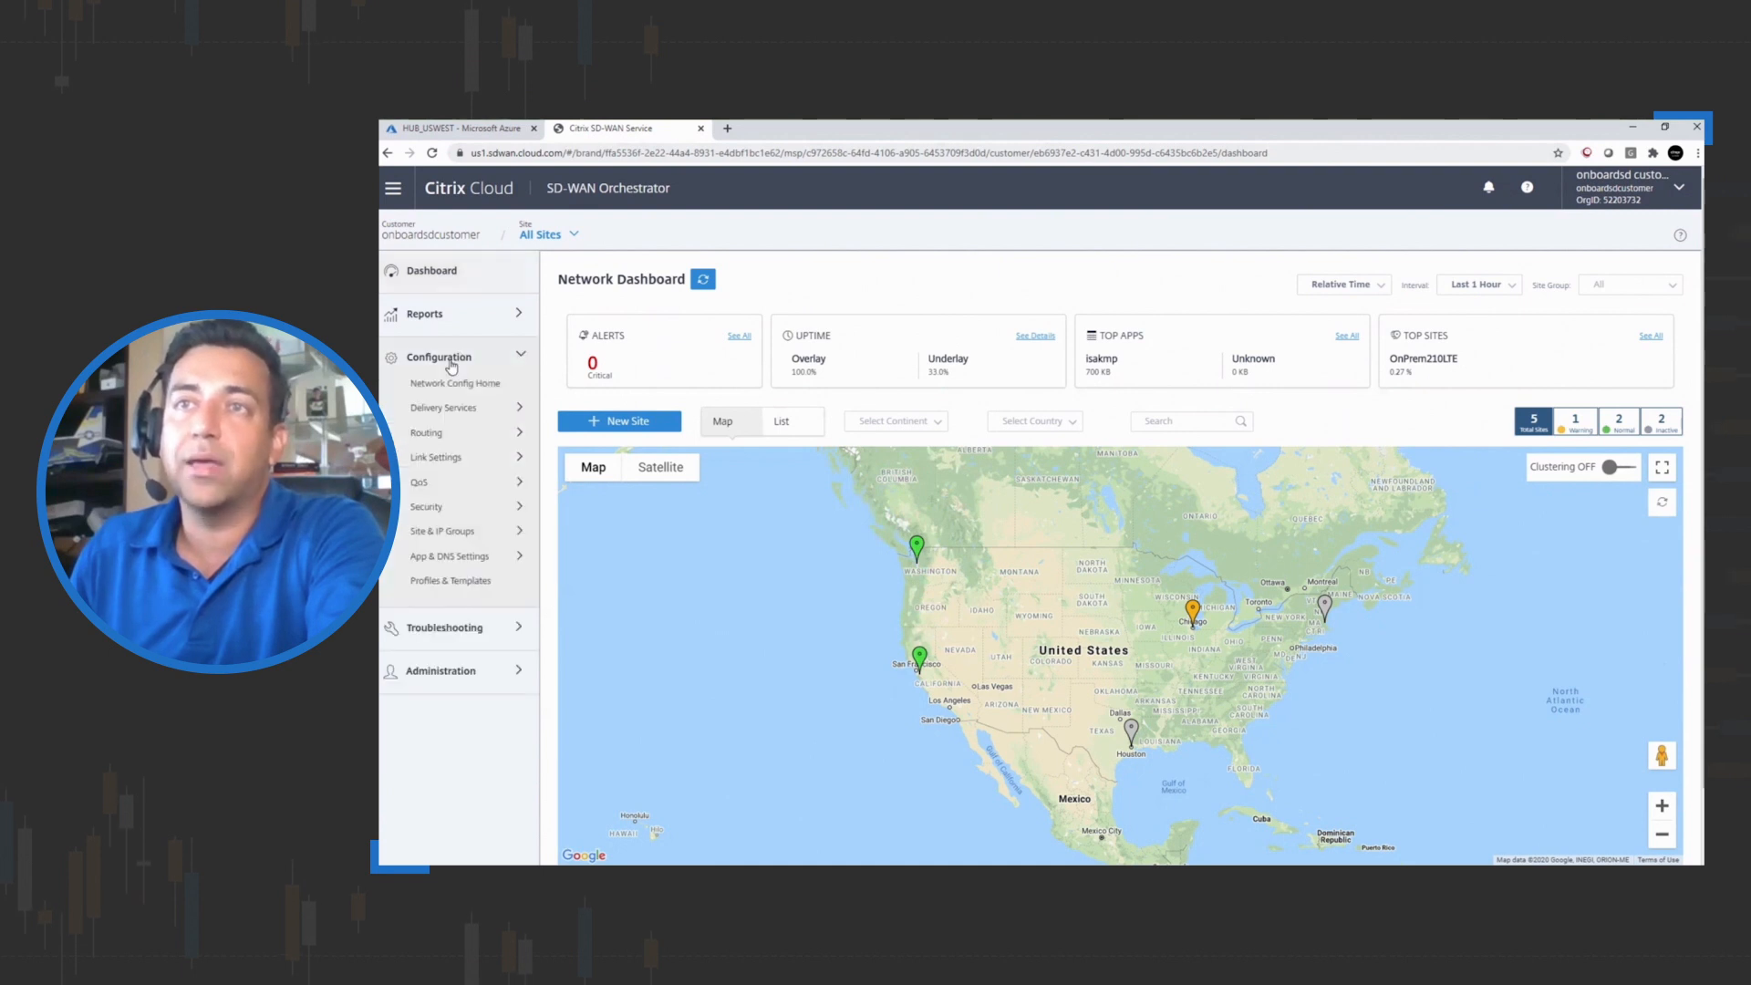
left_click(438, 412)
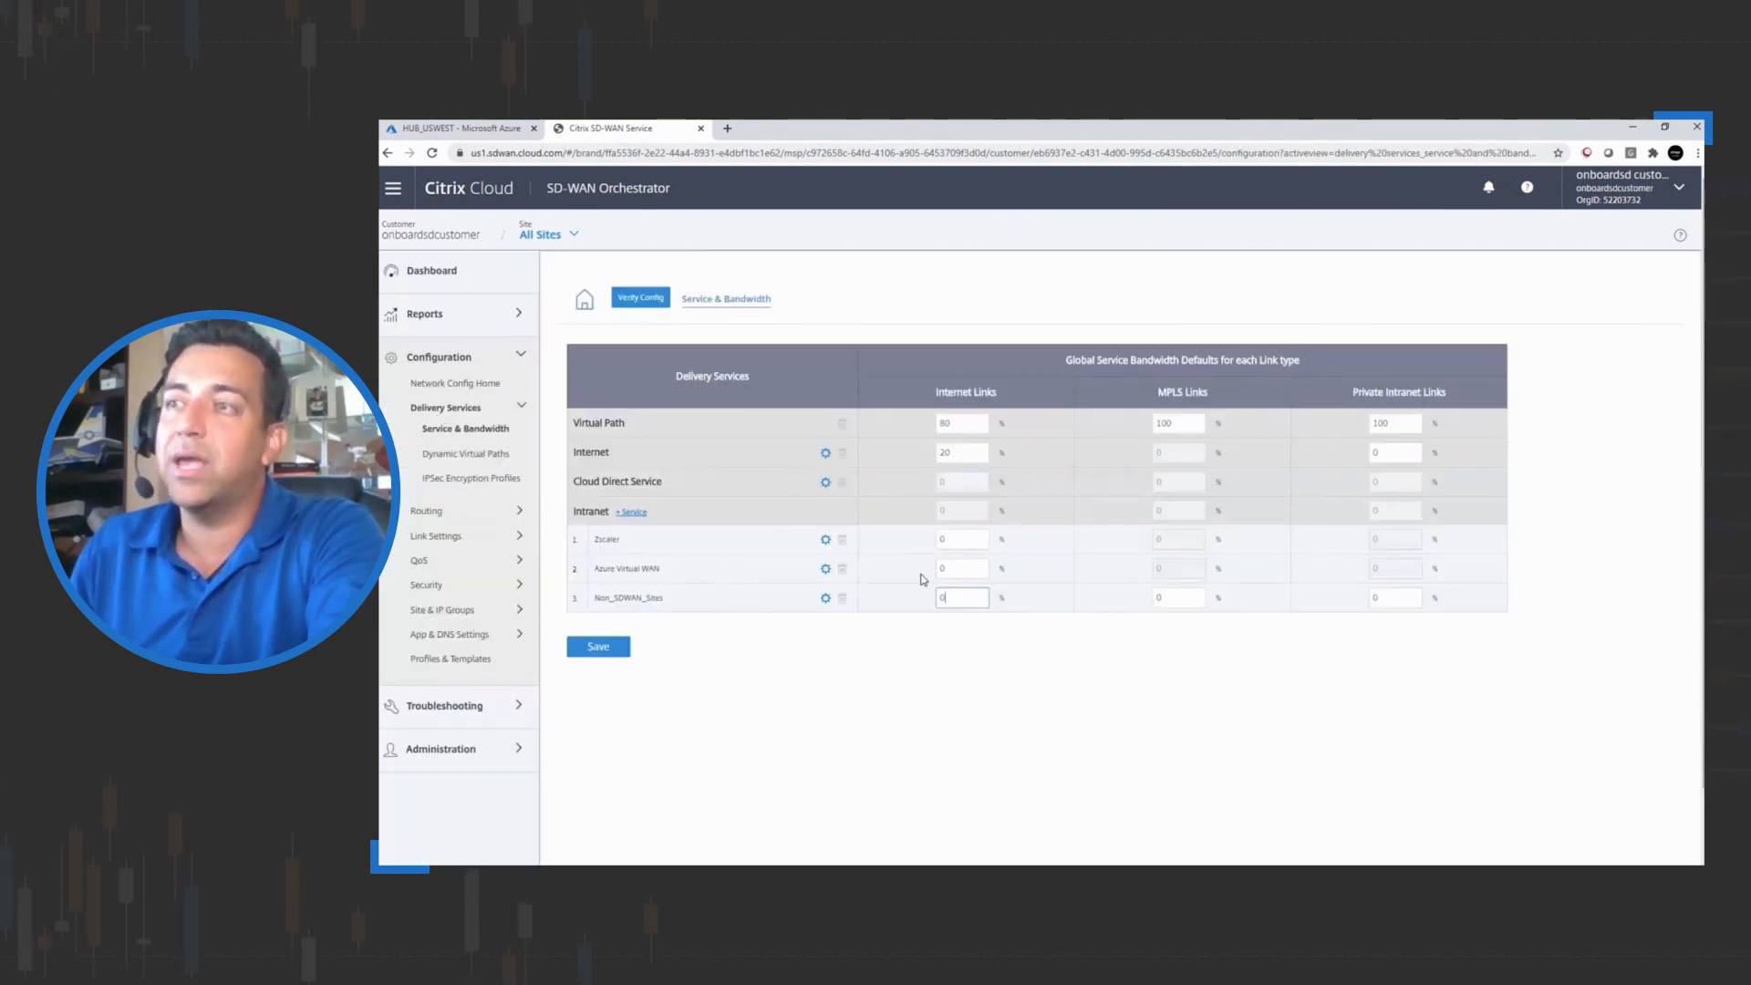
left_click(937, 565)
type("20")
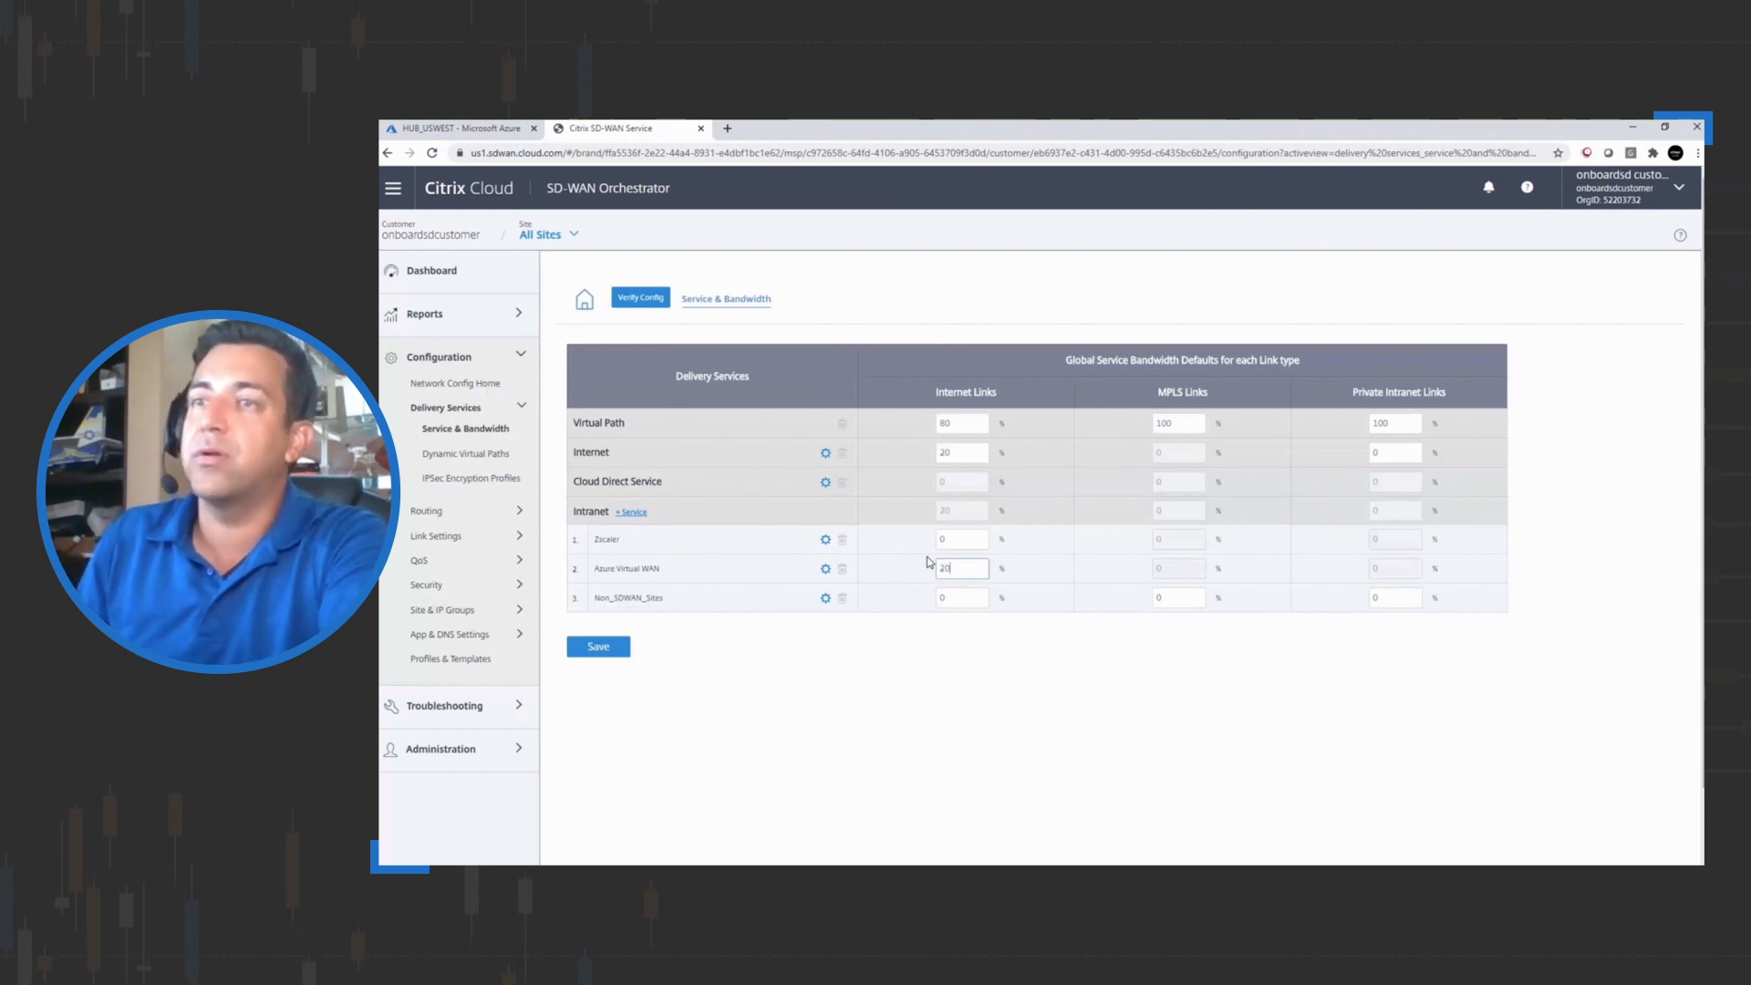
Set the Virtual Path Internet Links share to 60% and save the bandwidth settings
left_click(932, 421)
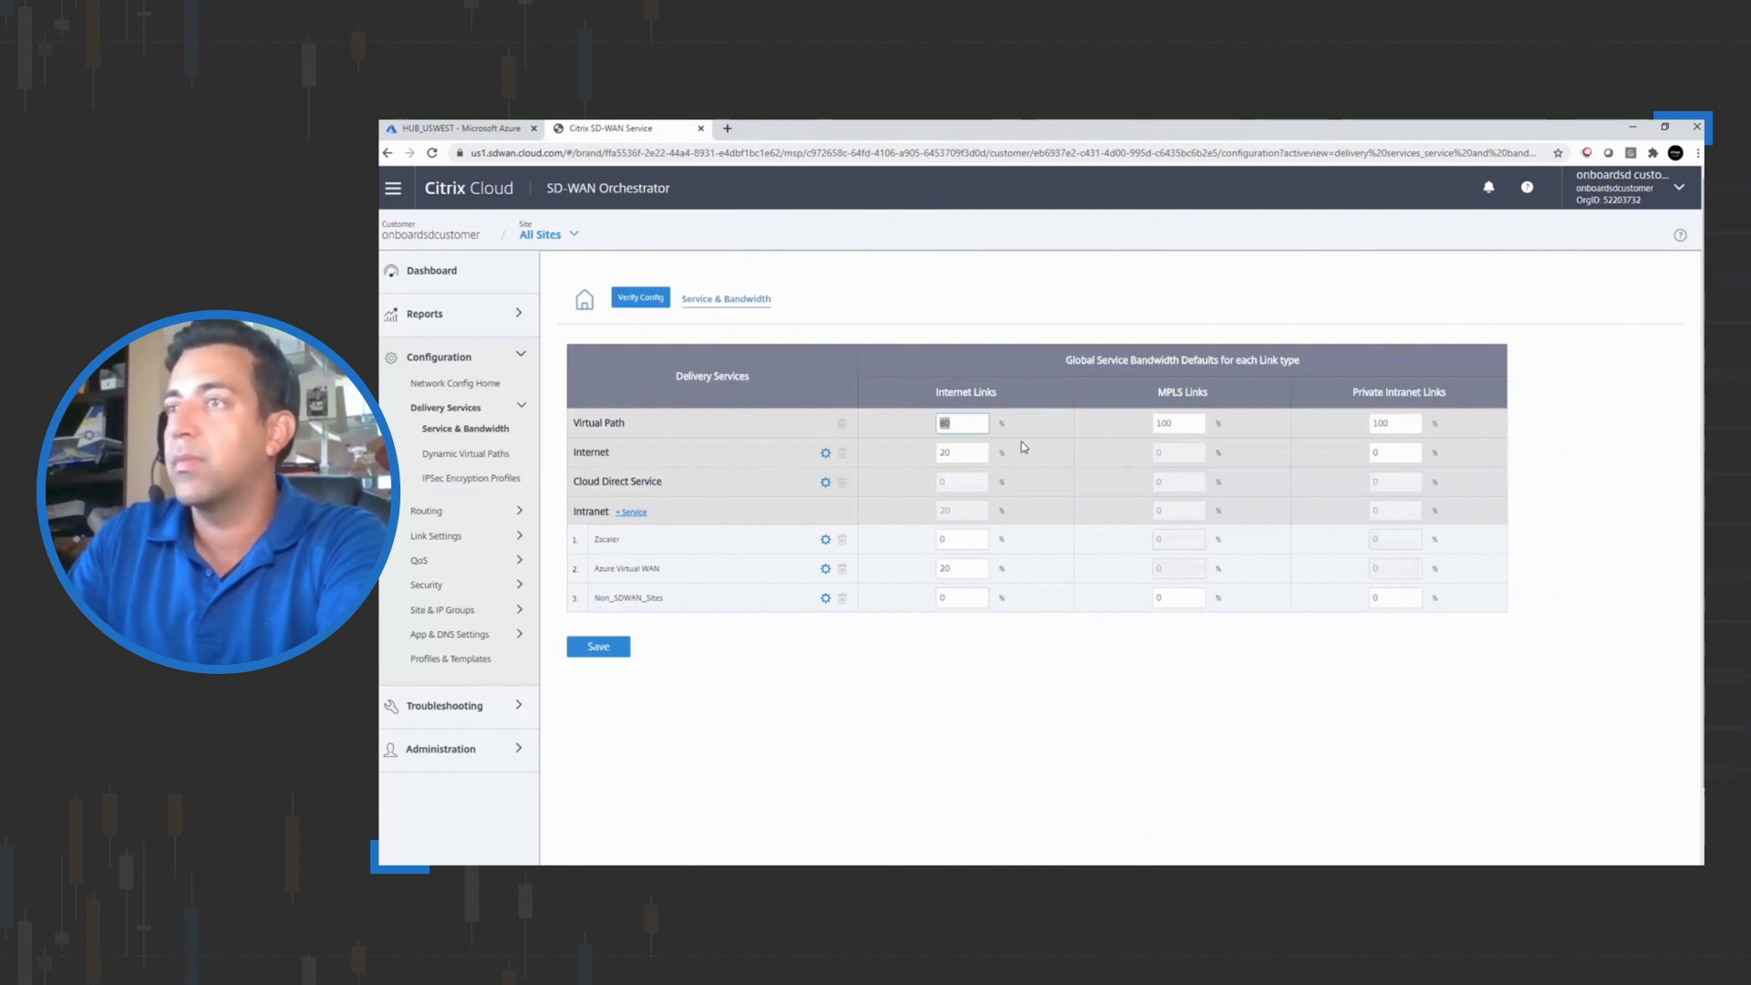
type("60")
left_click(595, 655)
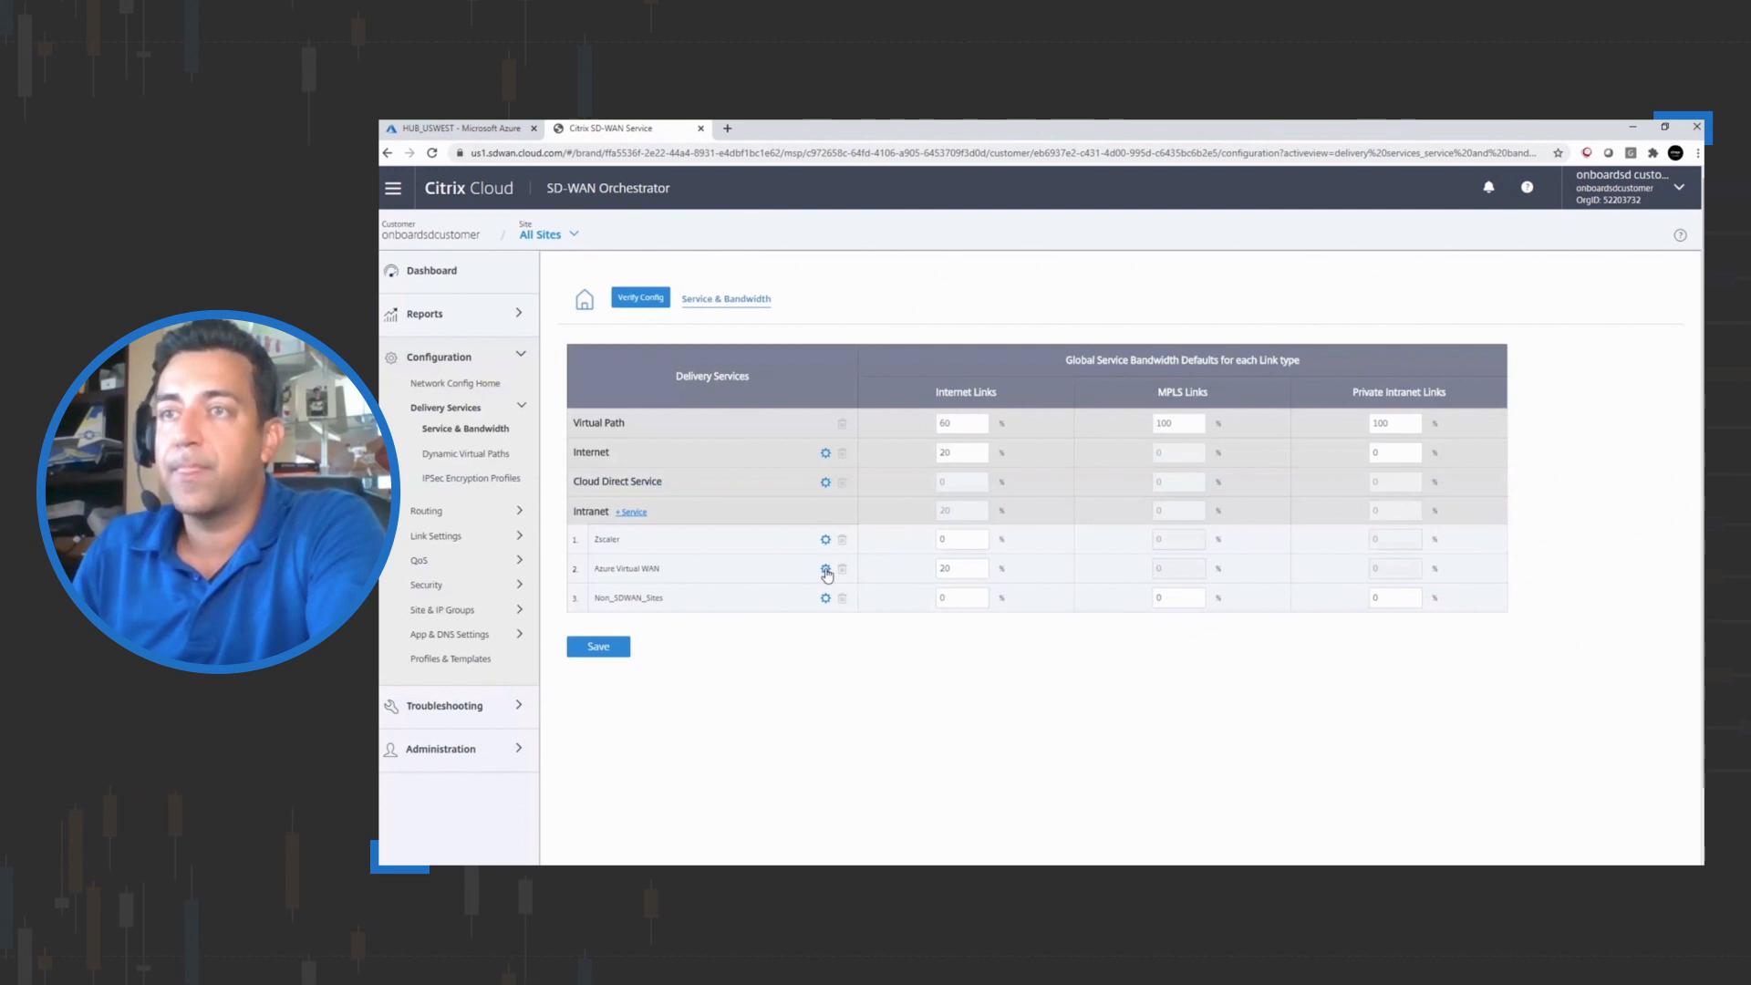
Open the configuration of the Azure Virtual WAN delivery service
left_click(825, 568)
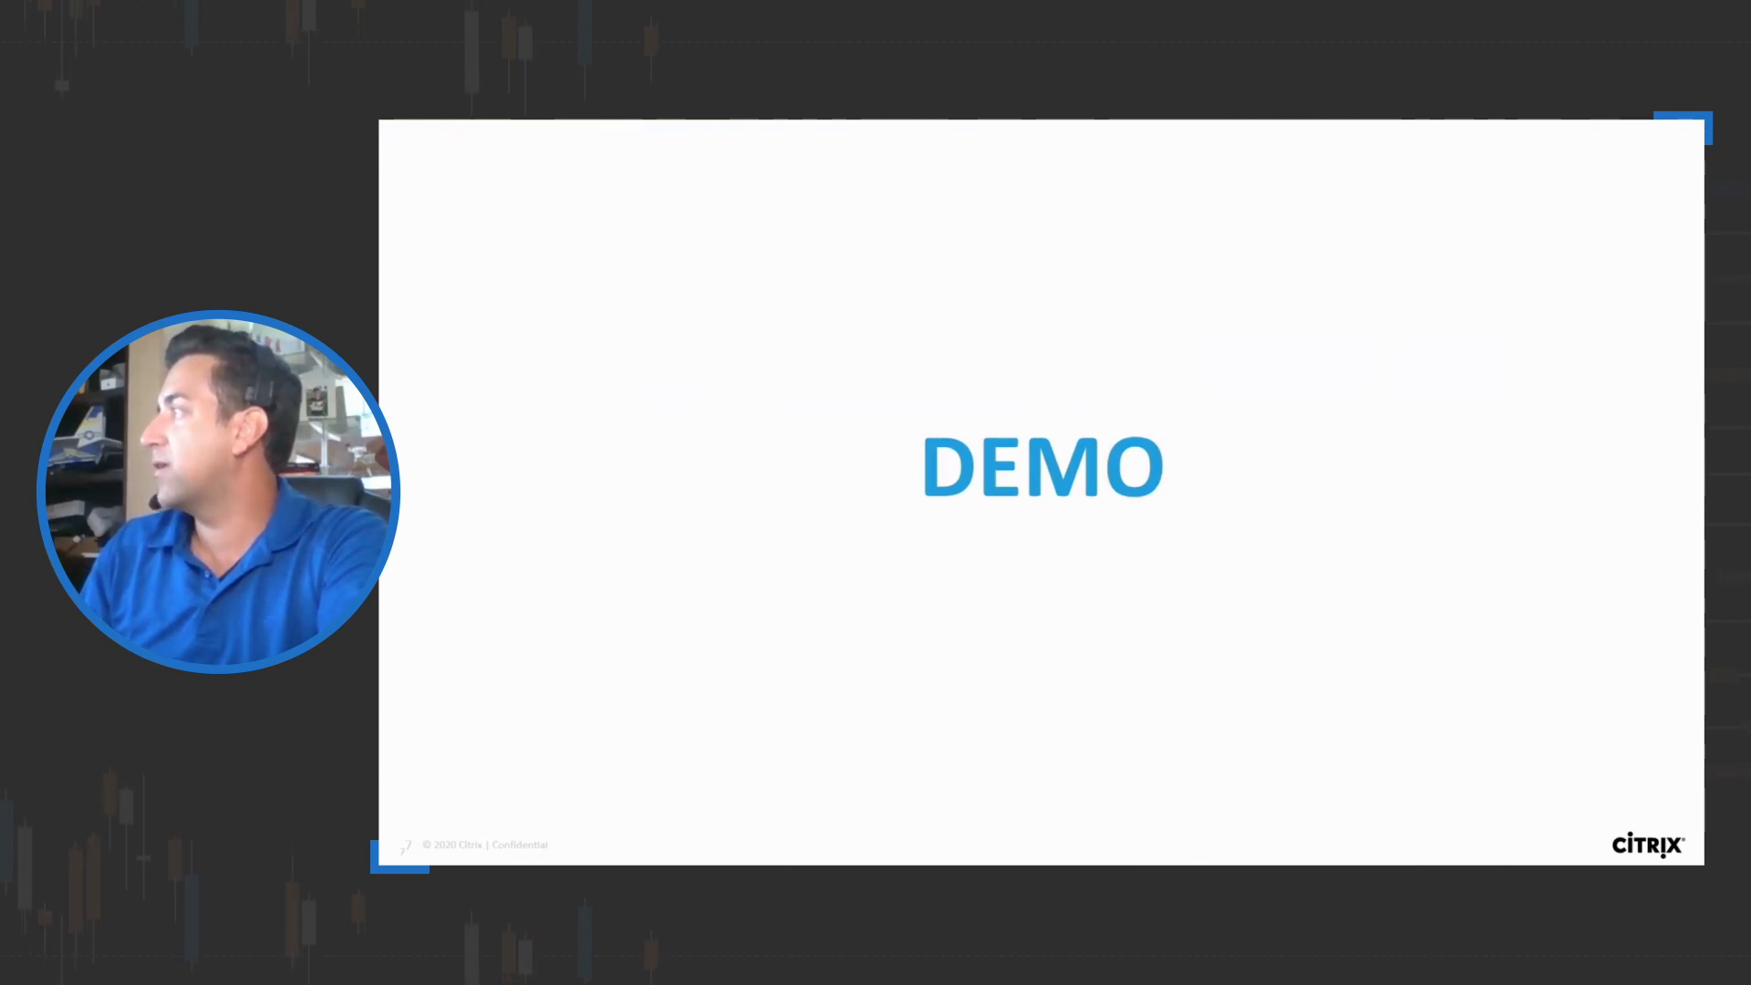
left_click_drag(1434, 238, 1167, 209)
double_click(1167, 205)
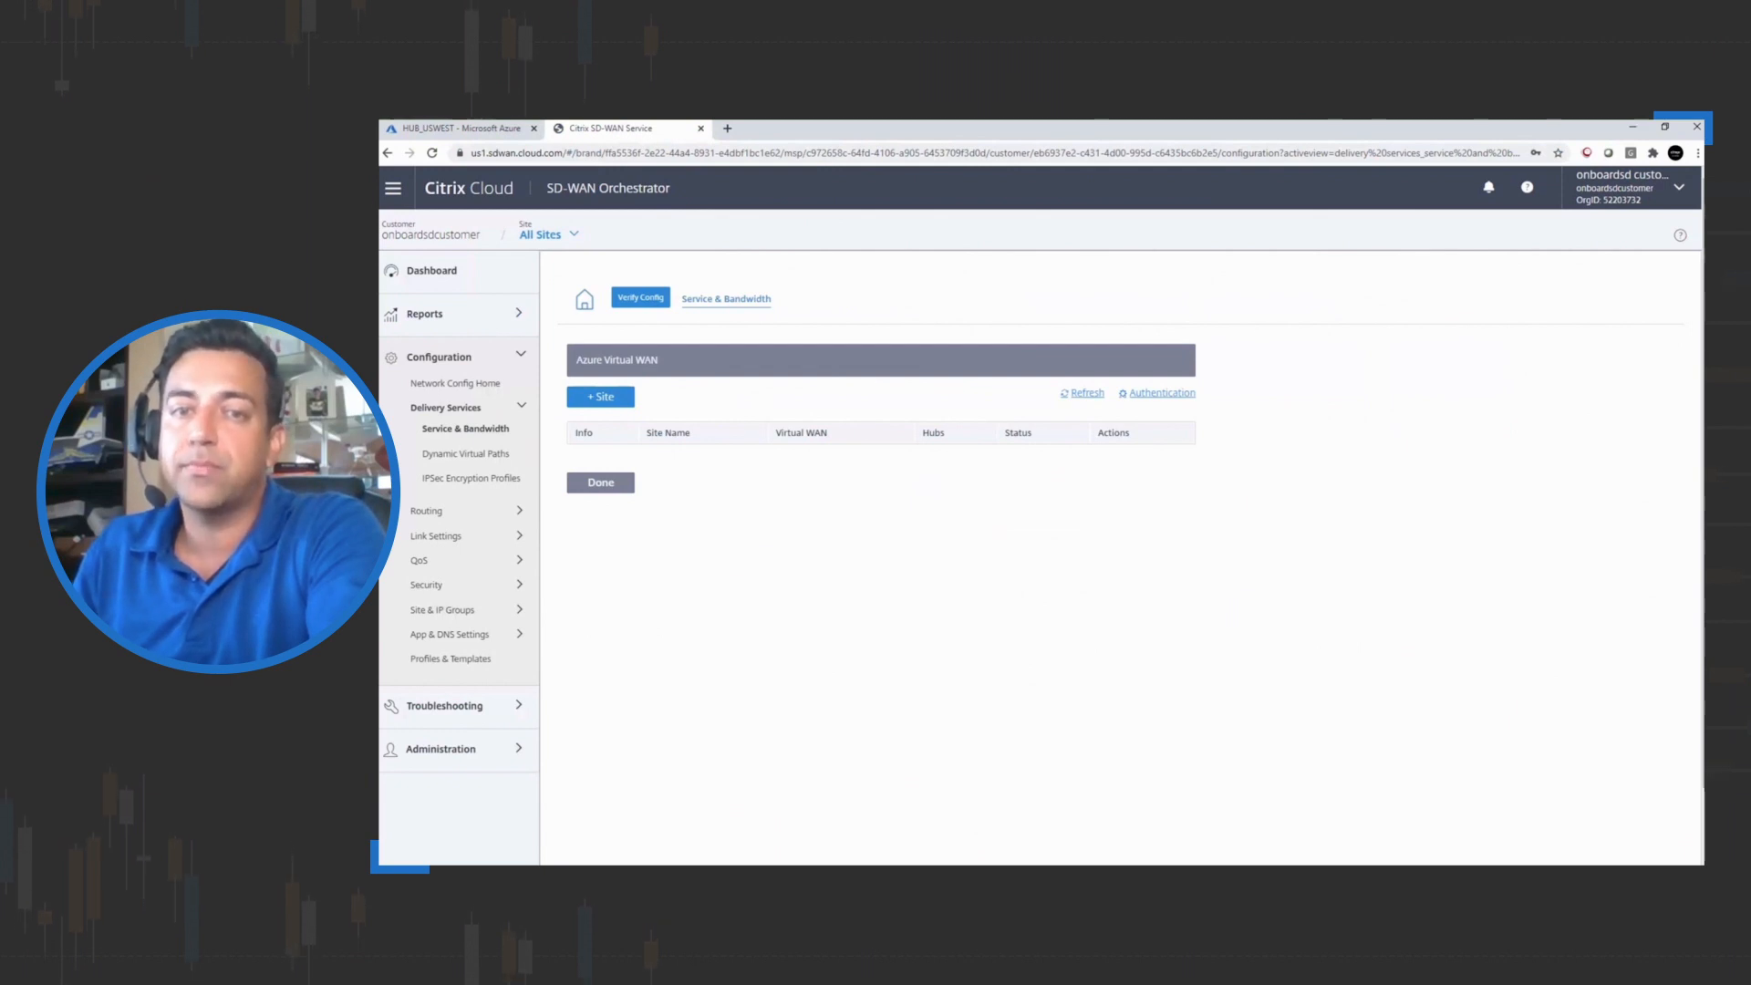
Add a site, choosing AVWAN_USWEST as the Azure Virtual WAN and HUB_USWEST as the hub
left_click(591, 401)
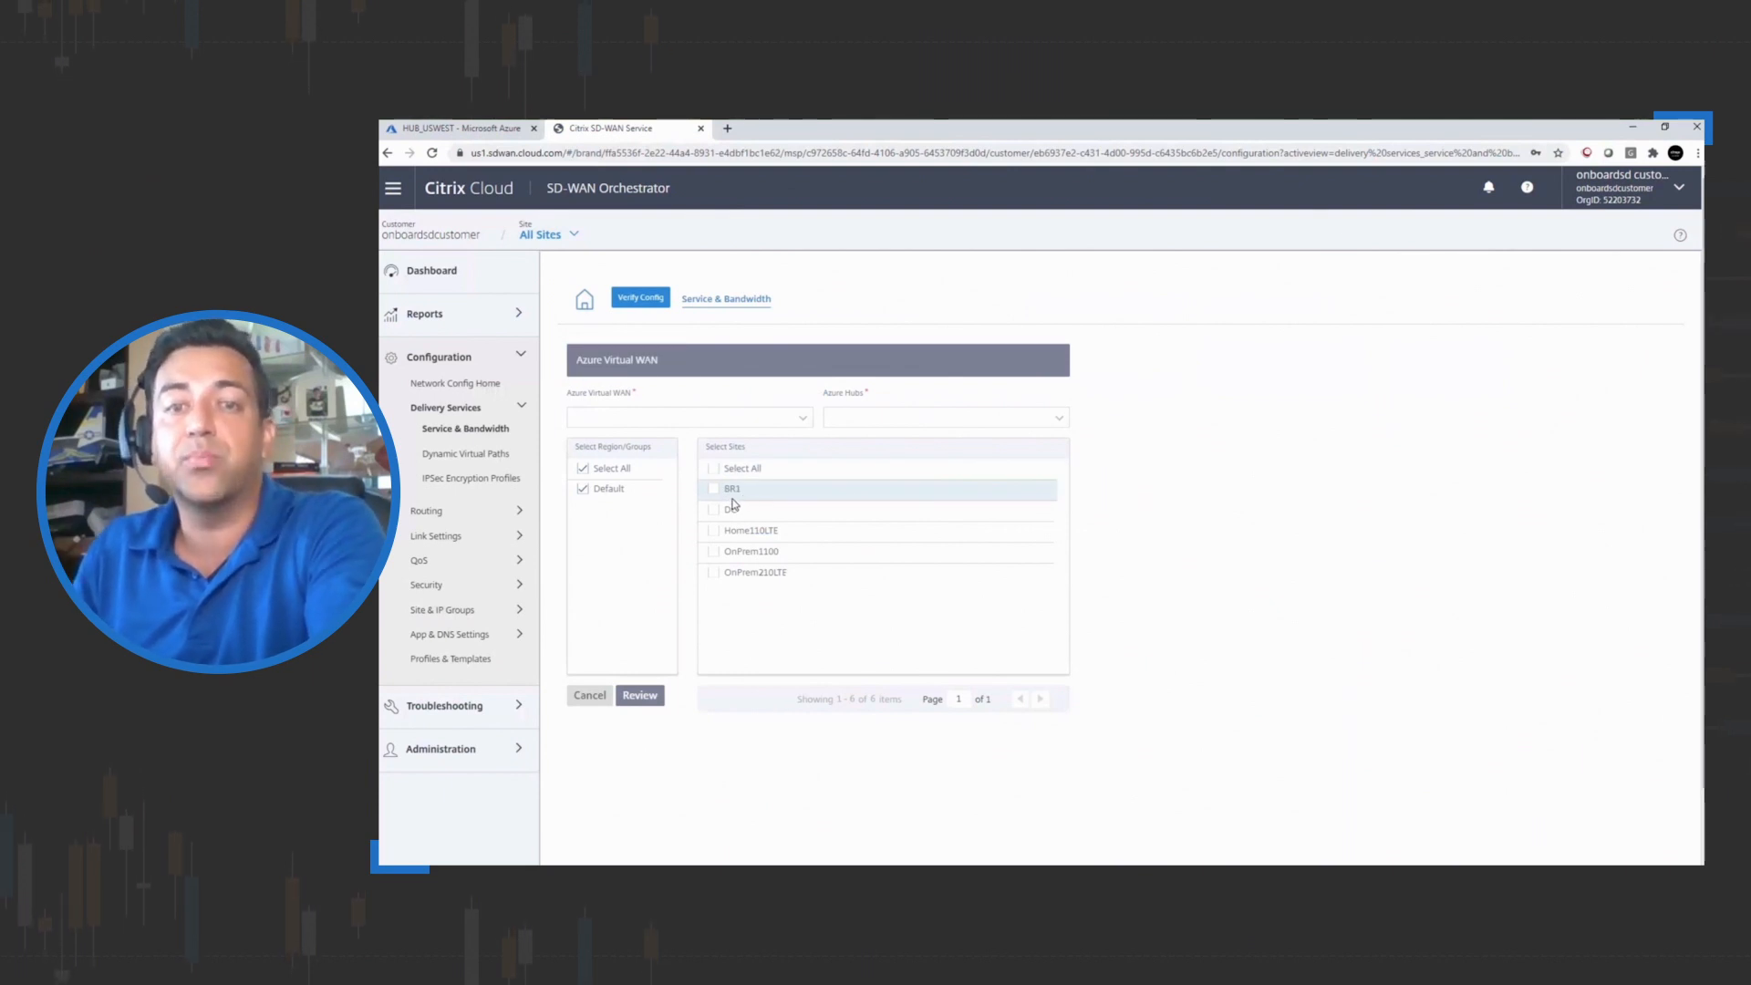
left_click(798, 421)
left_click(684, 442)
left_click(861, 421)
left_click(862, 446)
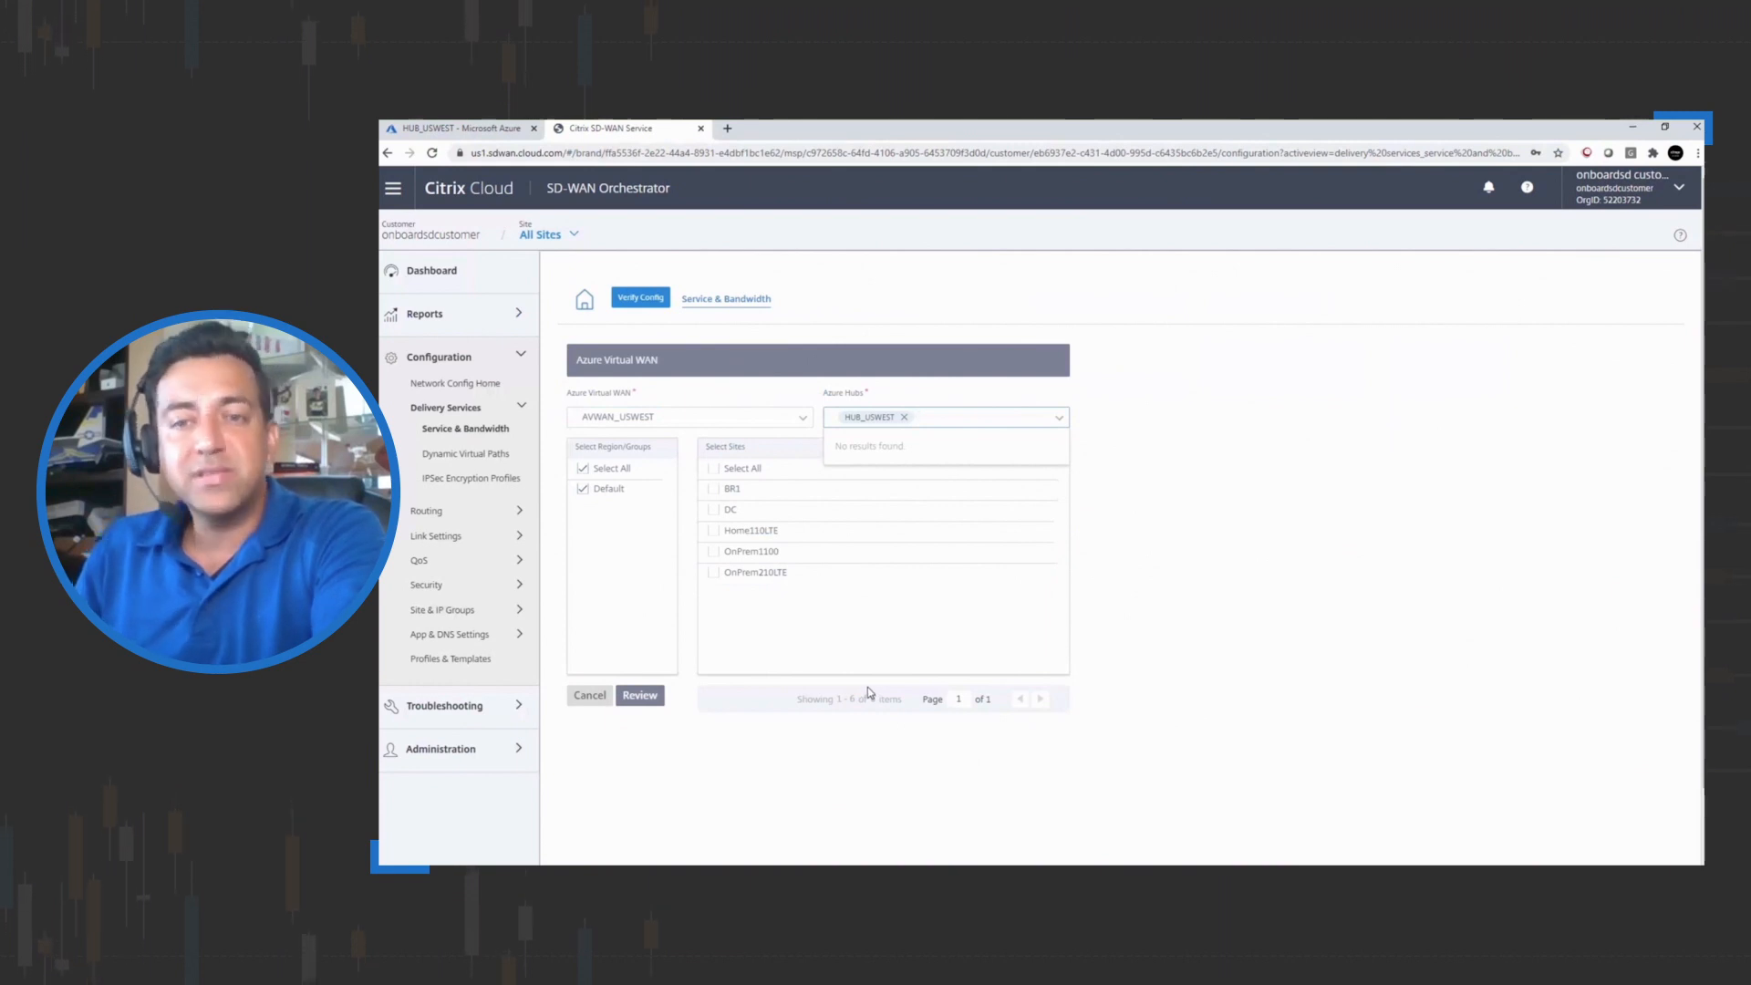
Select only the BR1 and OnPrem210LTE sites for the Azure Virtual WAN connection
left_click(712, 468)
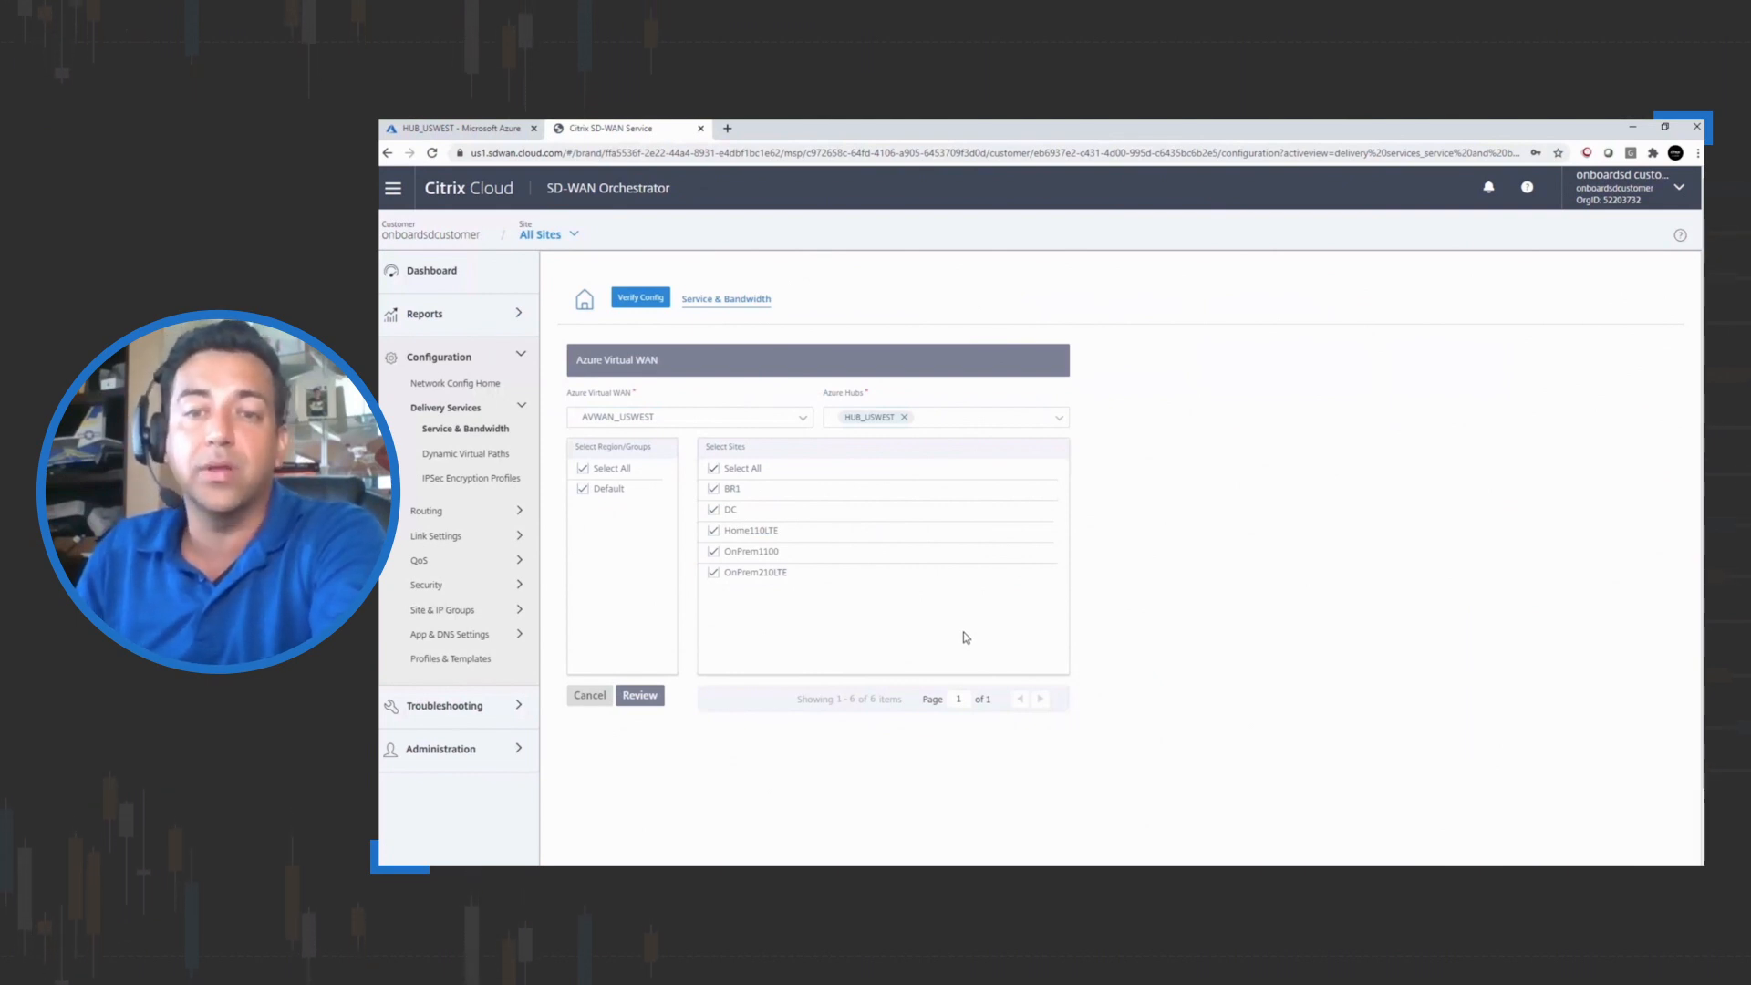
left_click(711, 470)
left_click(712, 489)
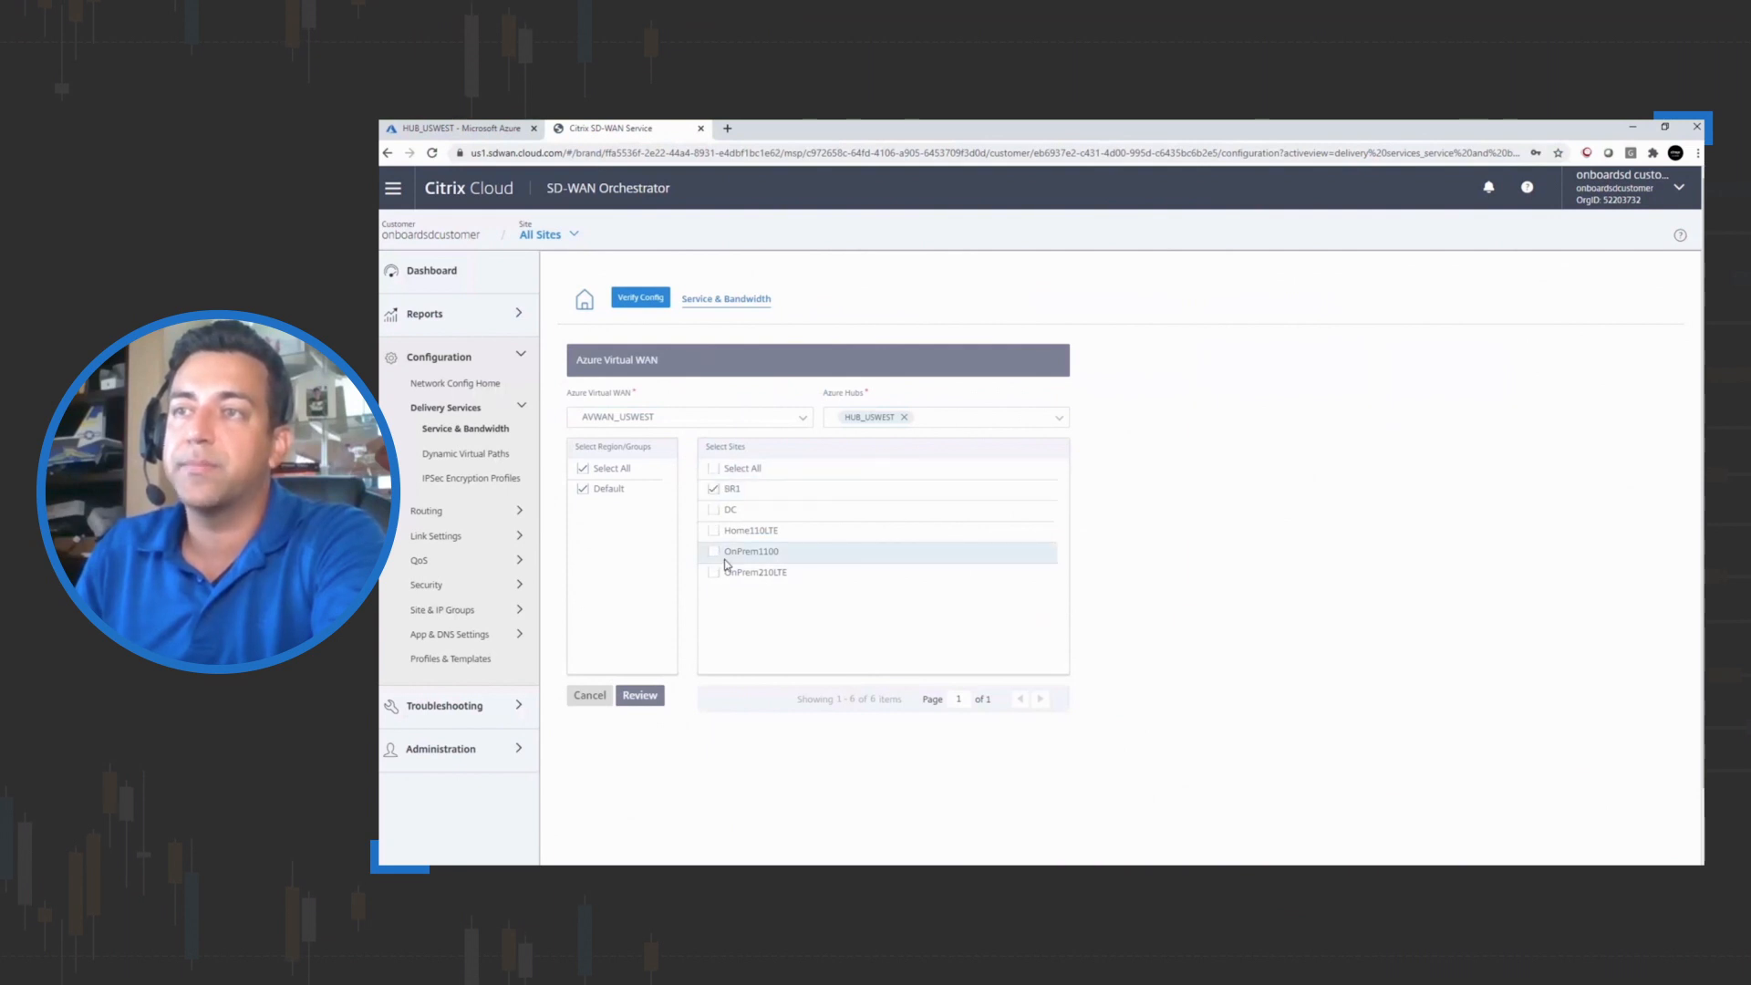
left_click(714, 573)
Review and confirm the new Azure Virtual WAN site connection
left_click(638, 695)
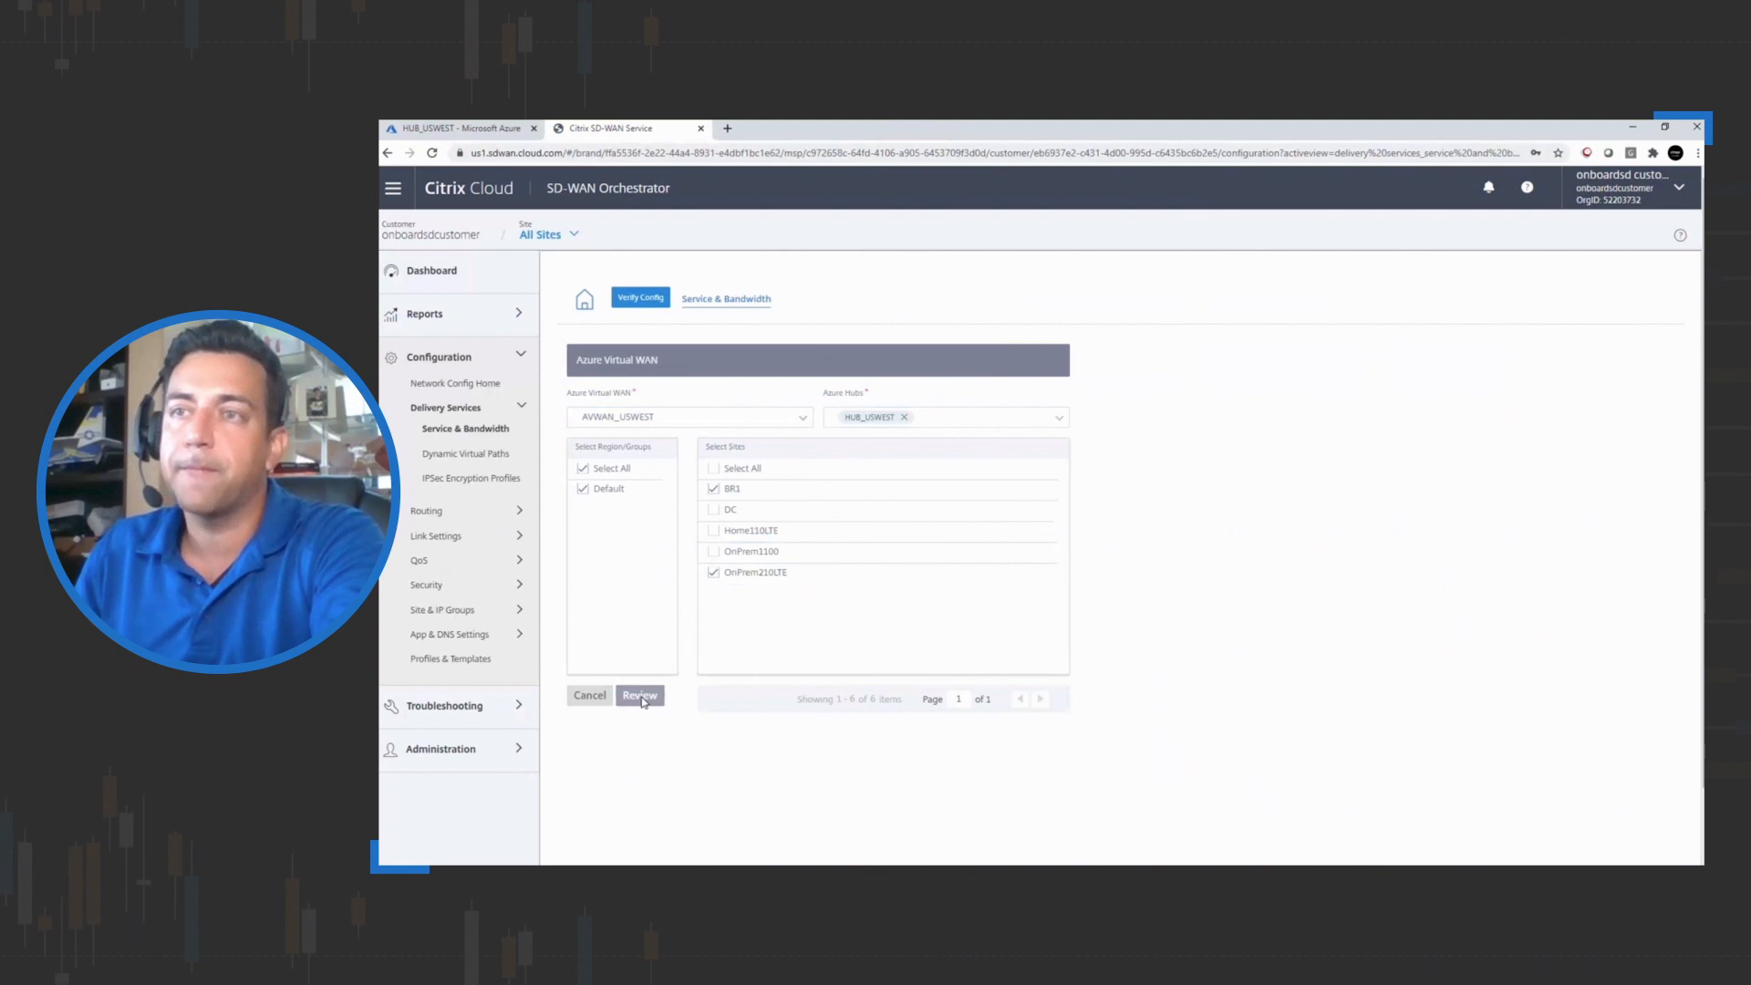
left_click(625, 562)
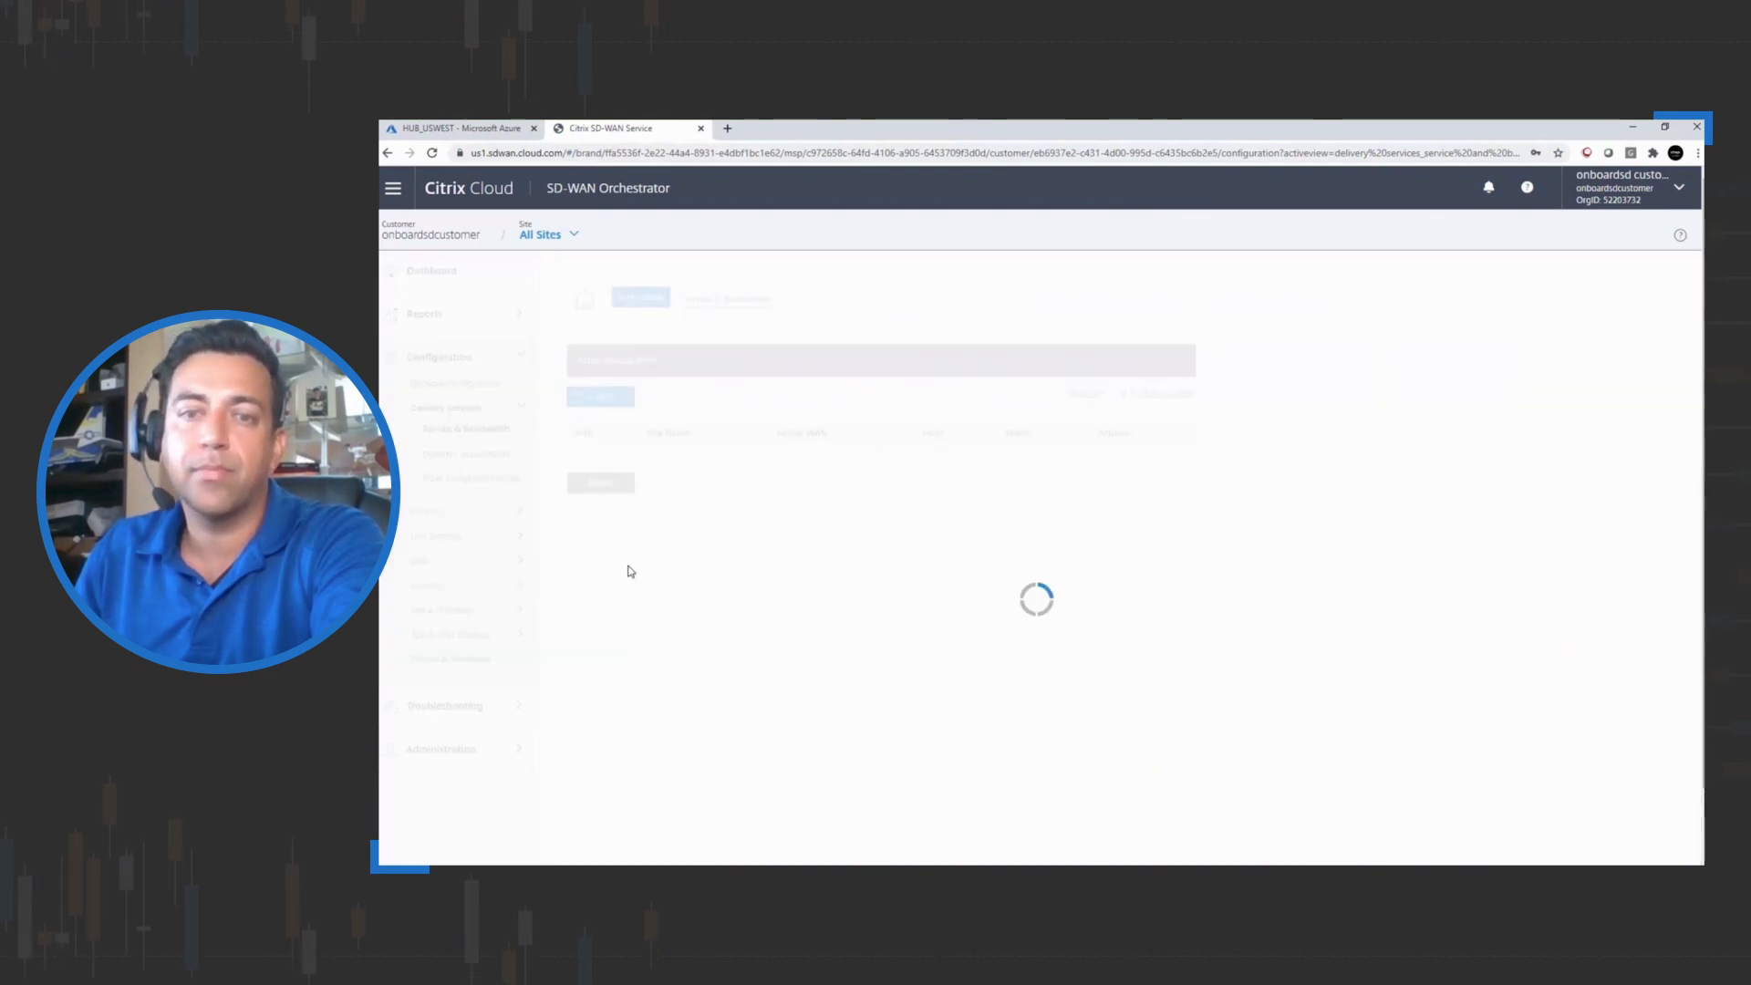
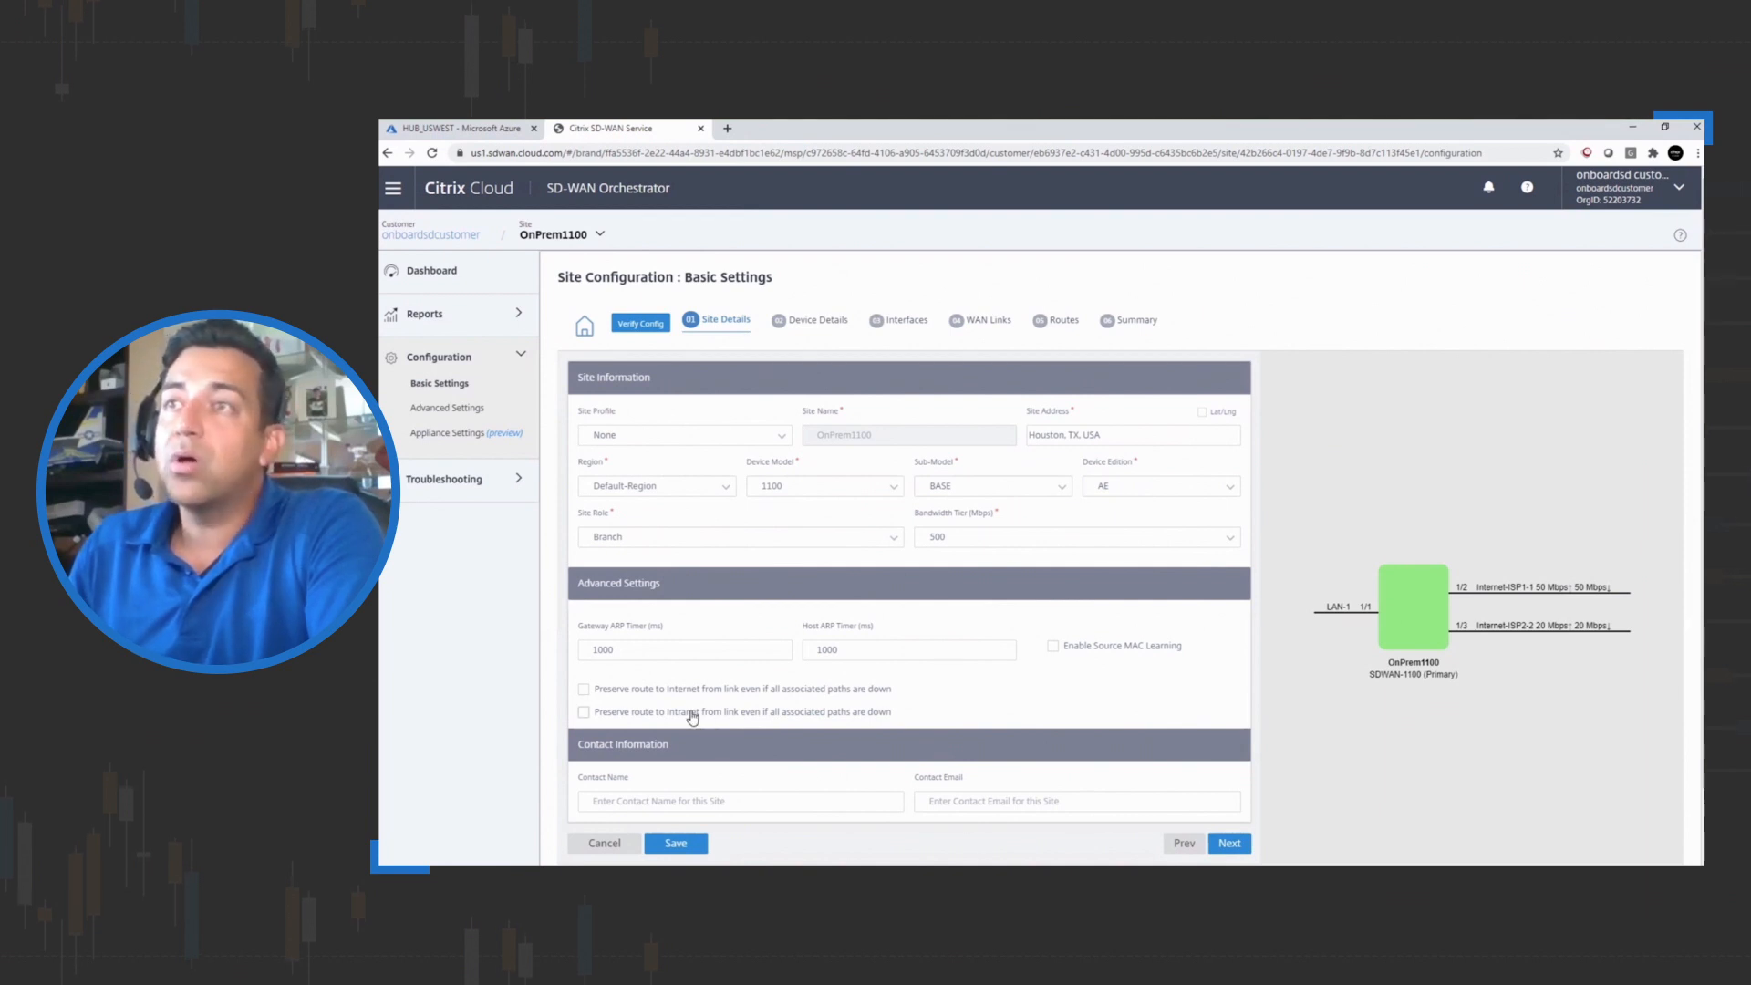
Assign a primary device serial number to the OnPrem1100 site's device details and save the site configuration
left_click(816, 321)
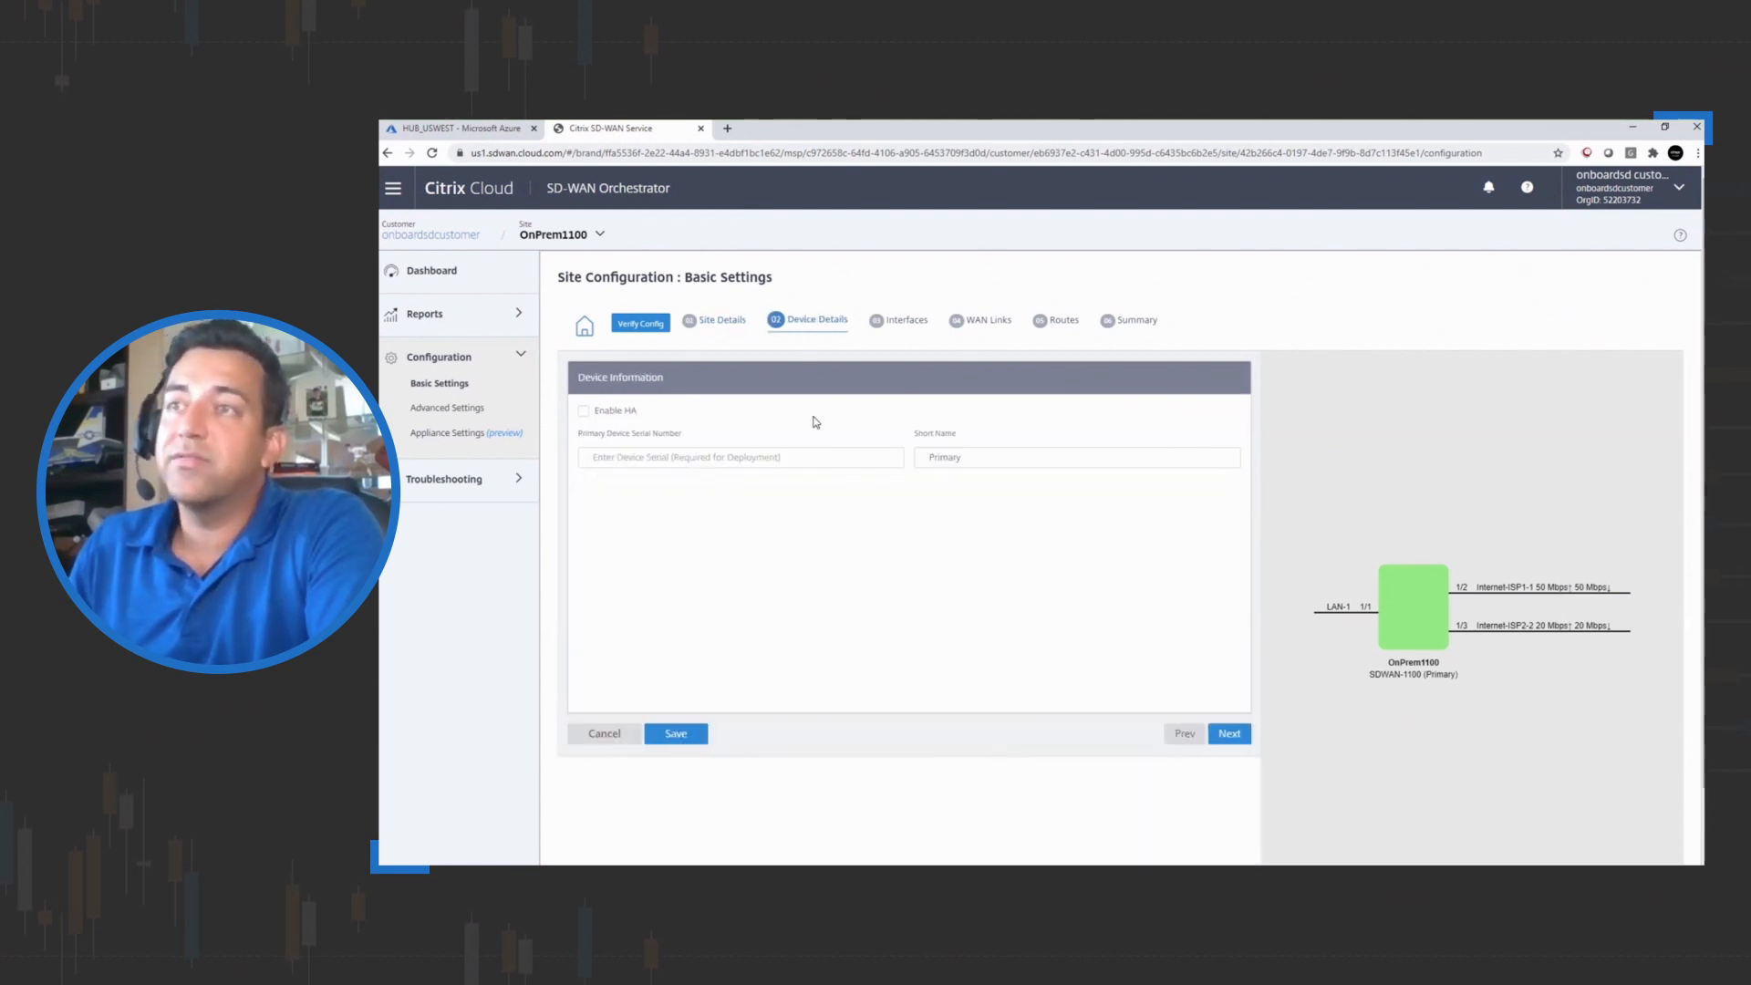
left_click(665, 458)
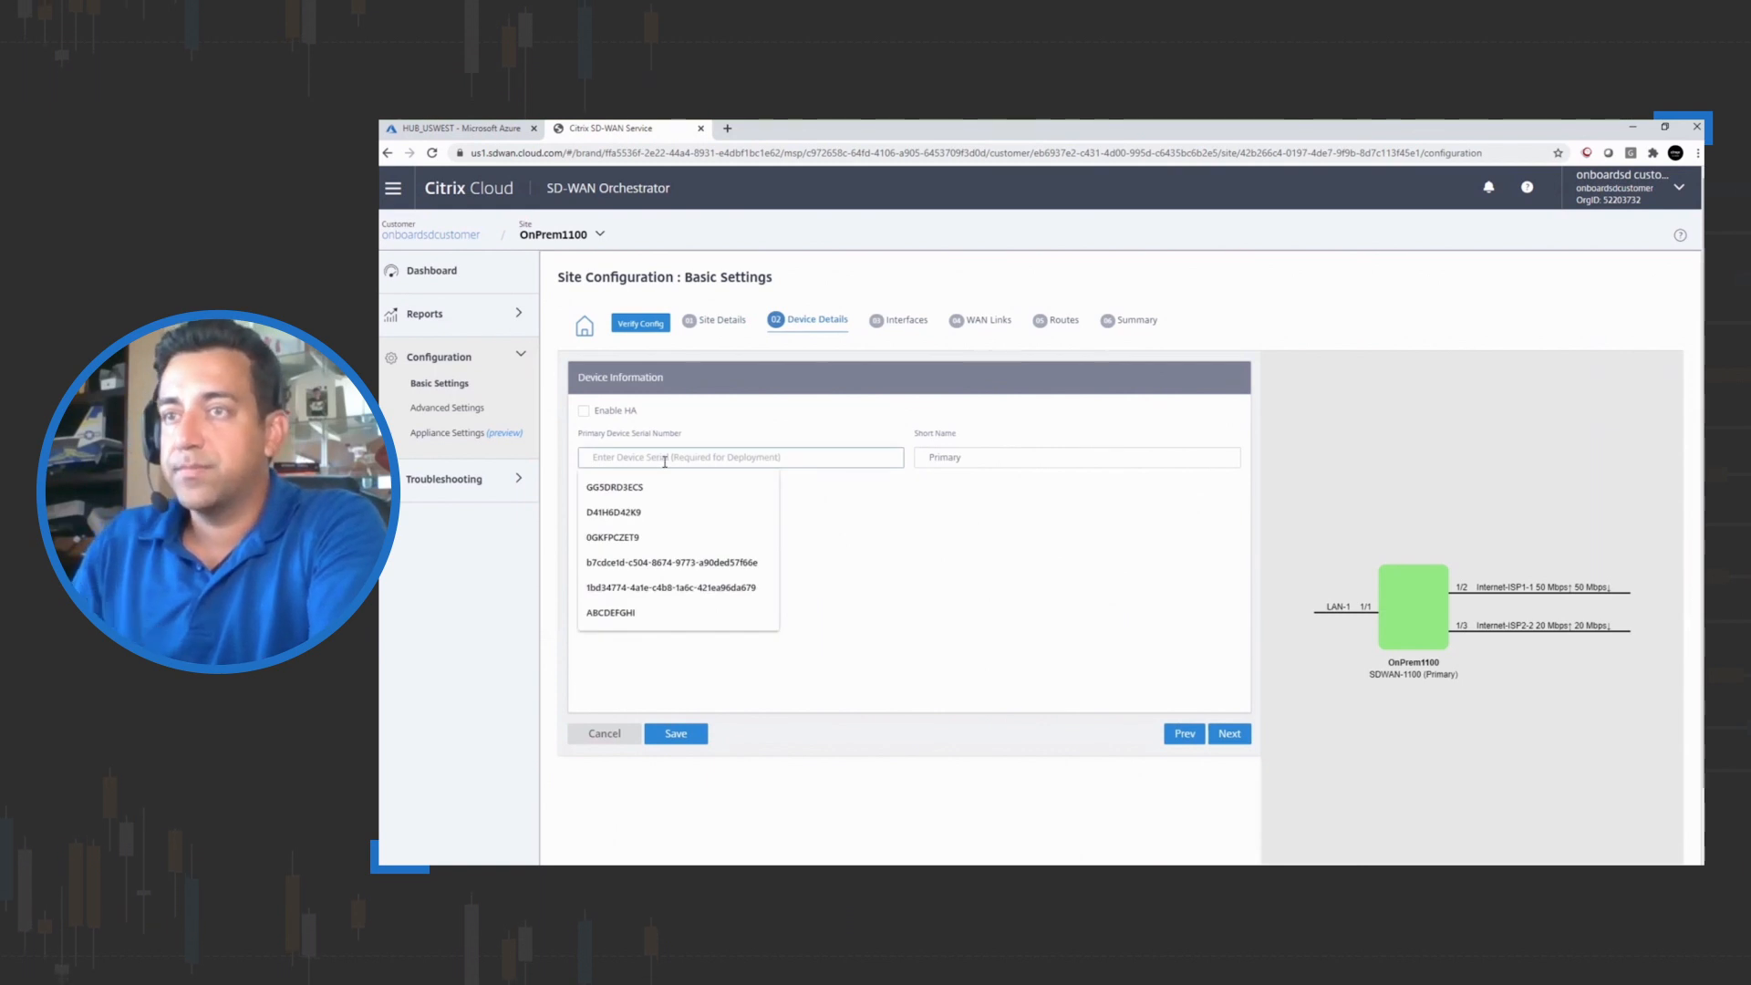
type("O")
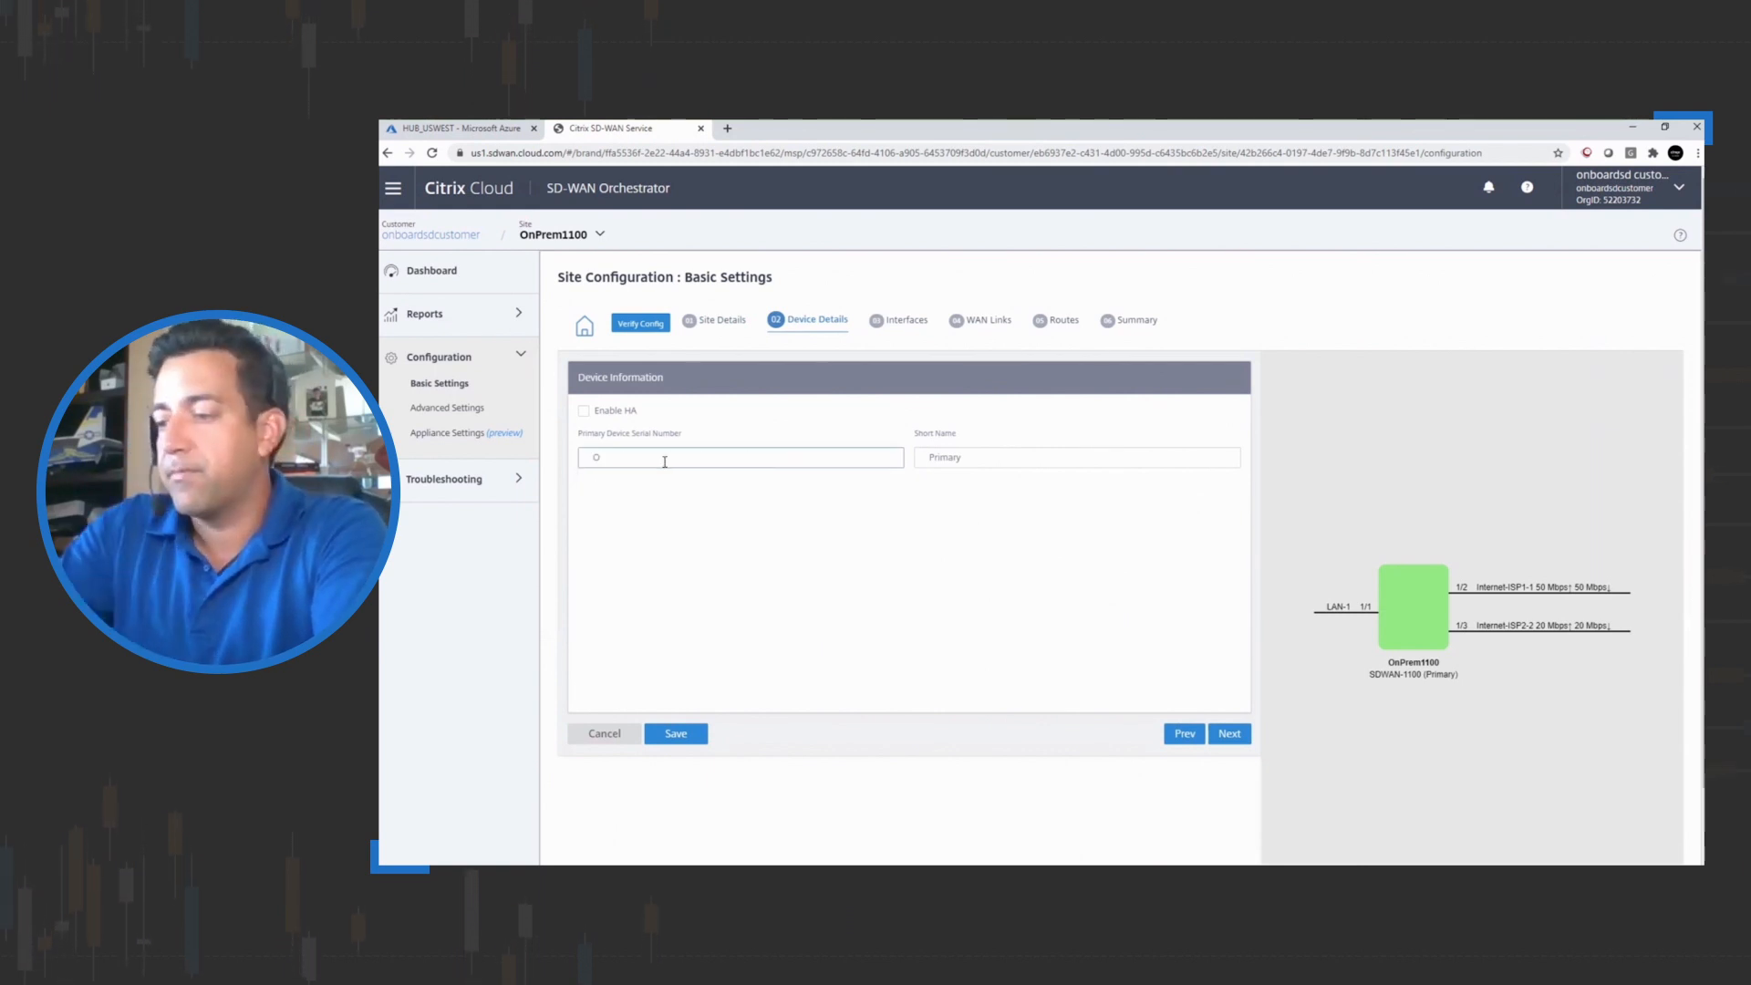
key("BackSpace")
type("0")
left_click(639, 486)
left_click(680, 732)
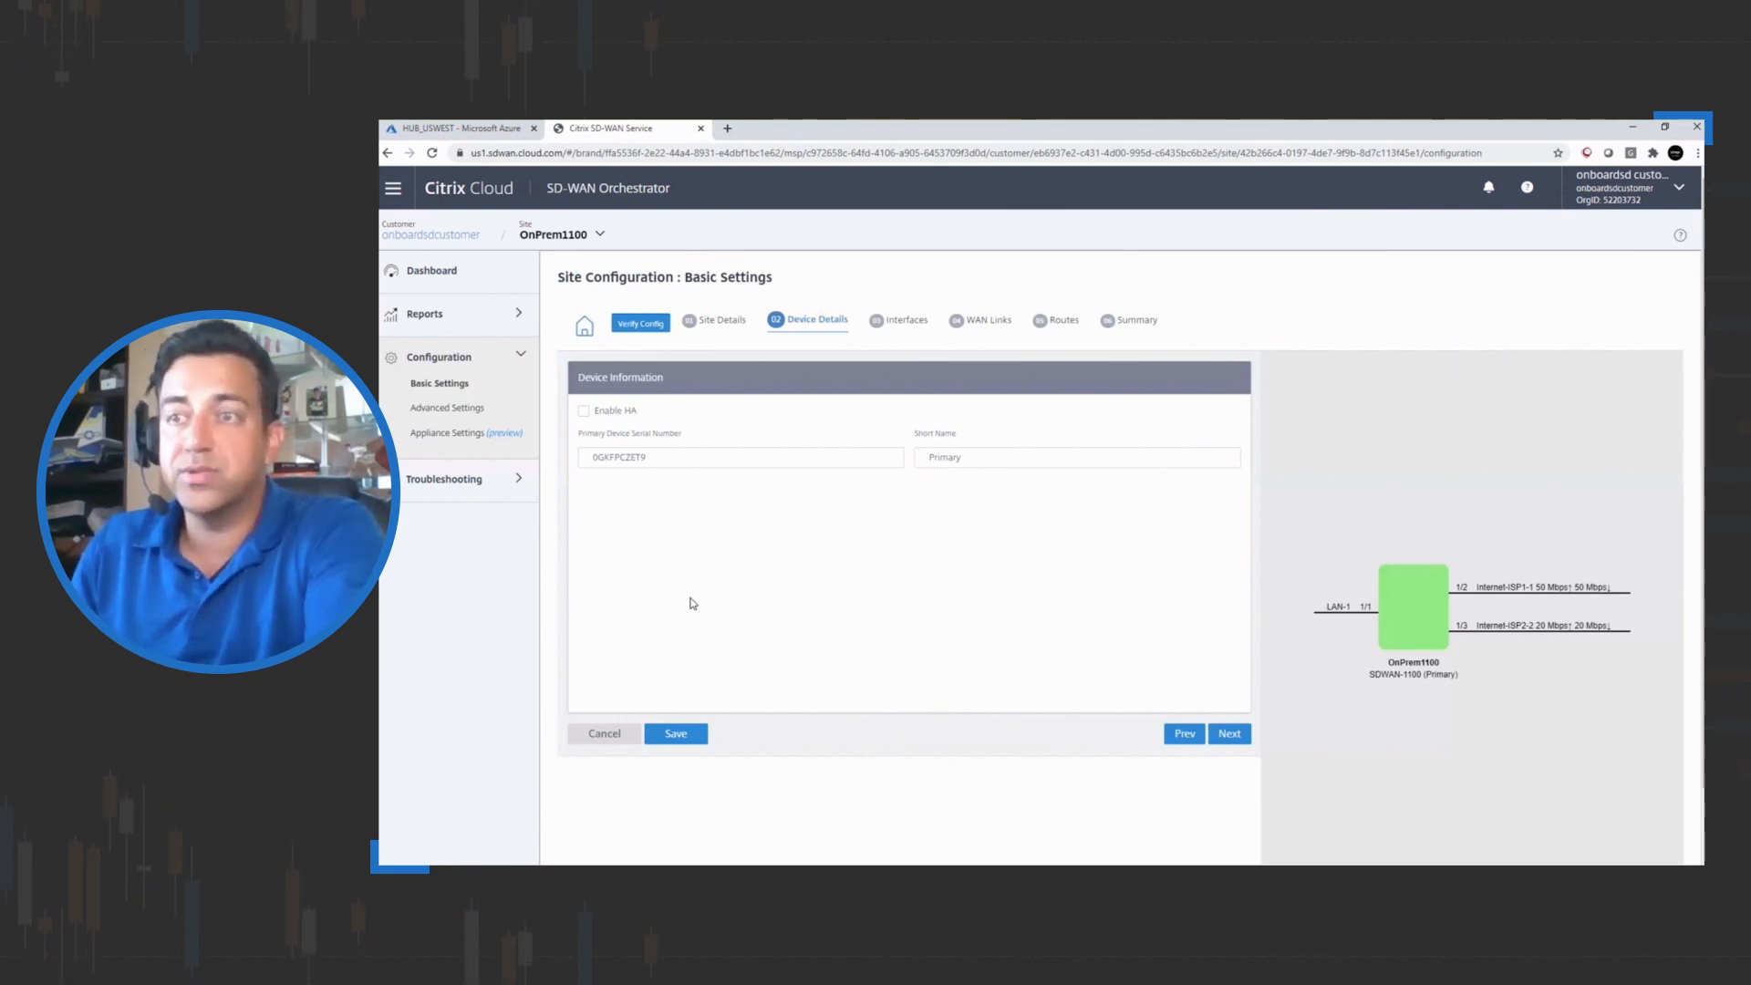
left_click(674, 733)
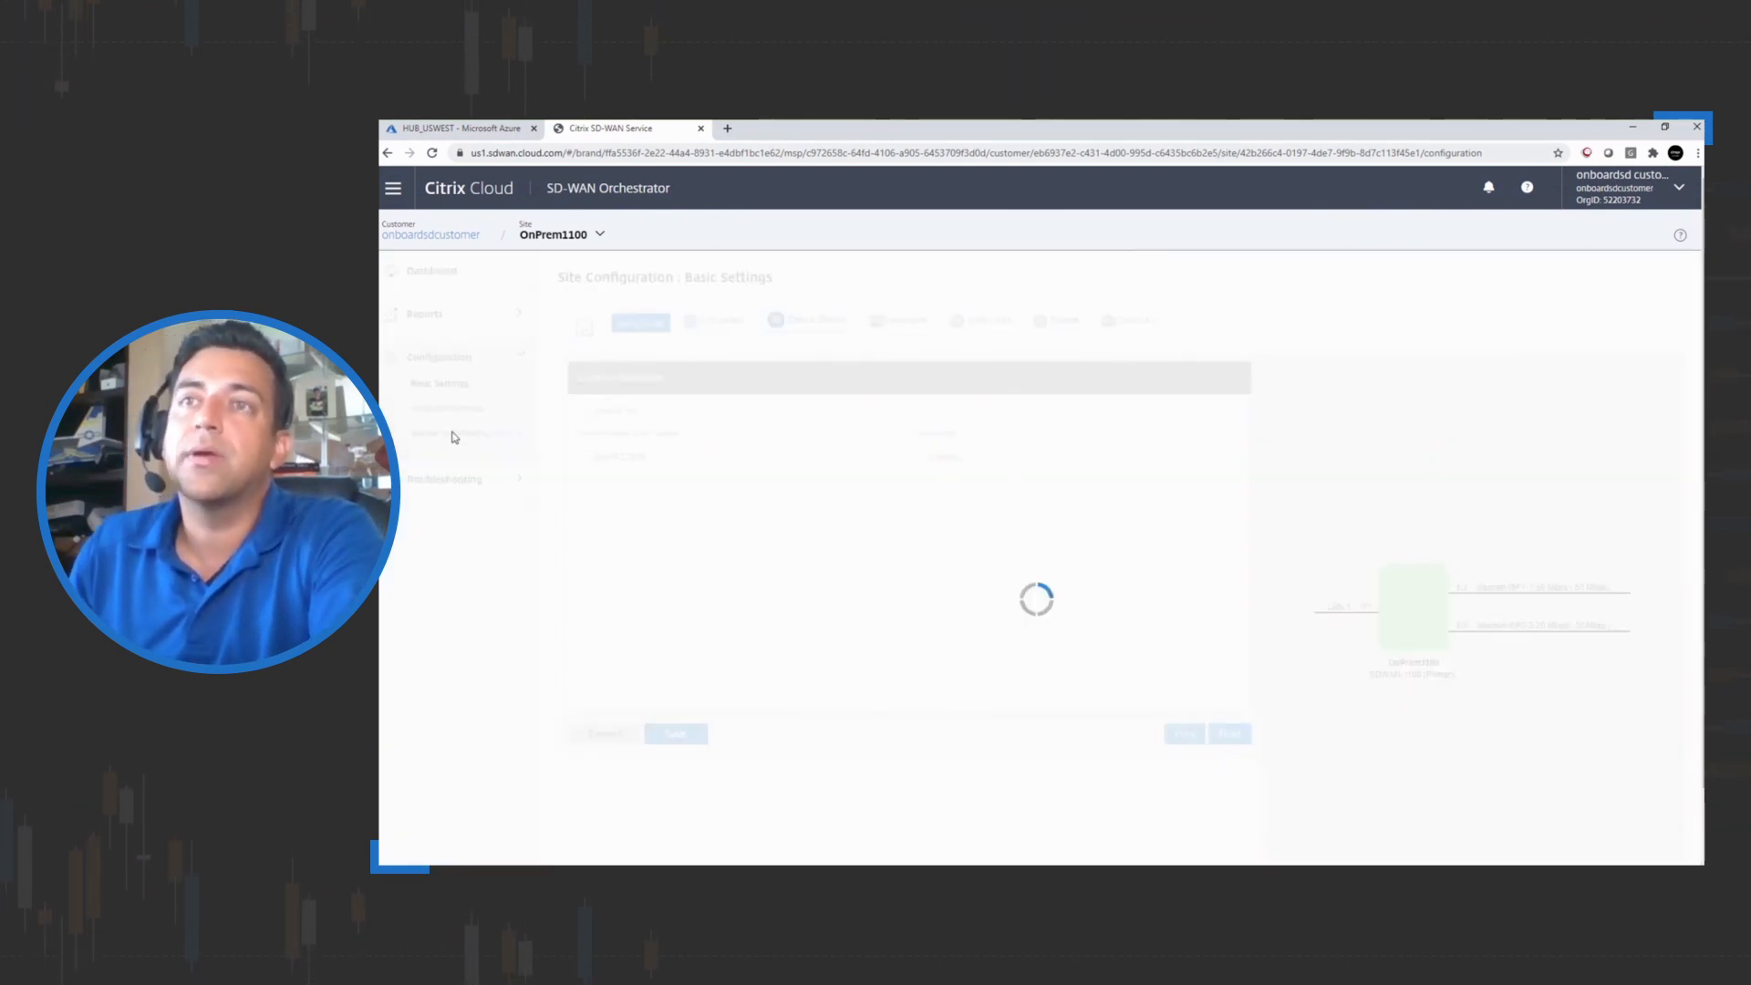
Switch to All Sites and open the SecureProfile security profile under security settings
left_click(598, 234)
left_click(577, 255)
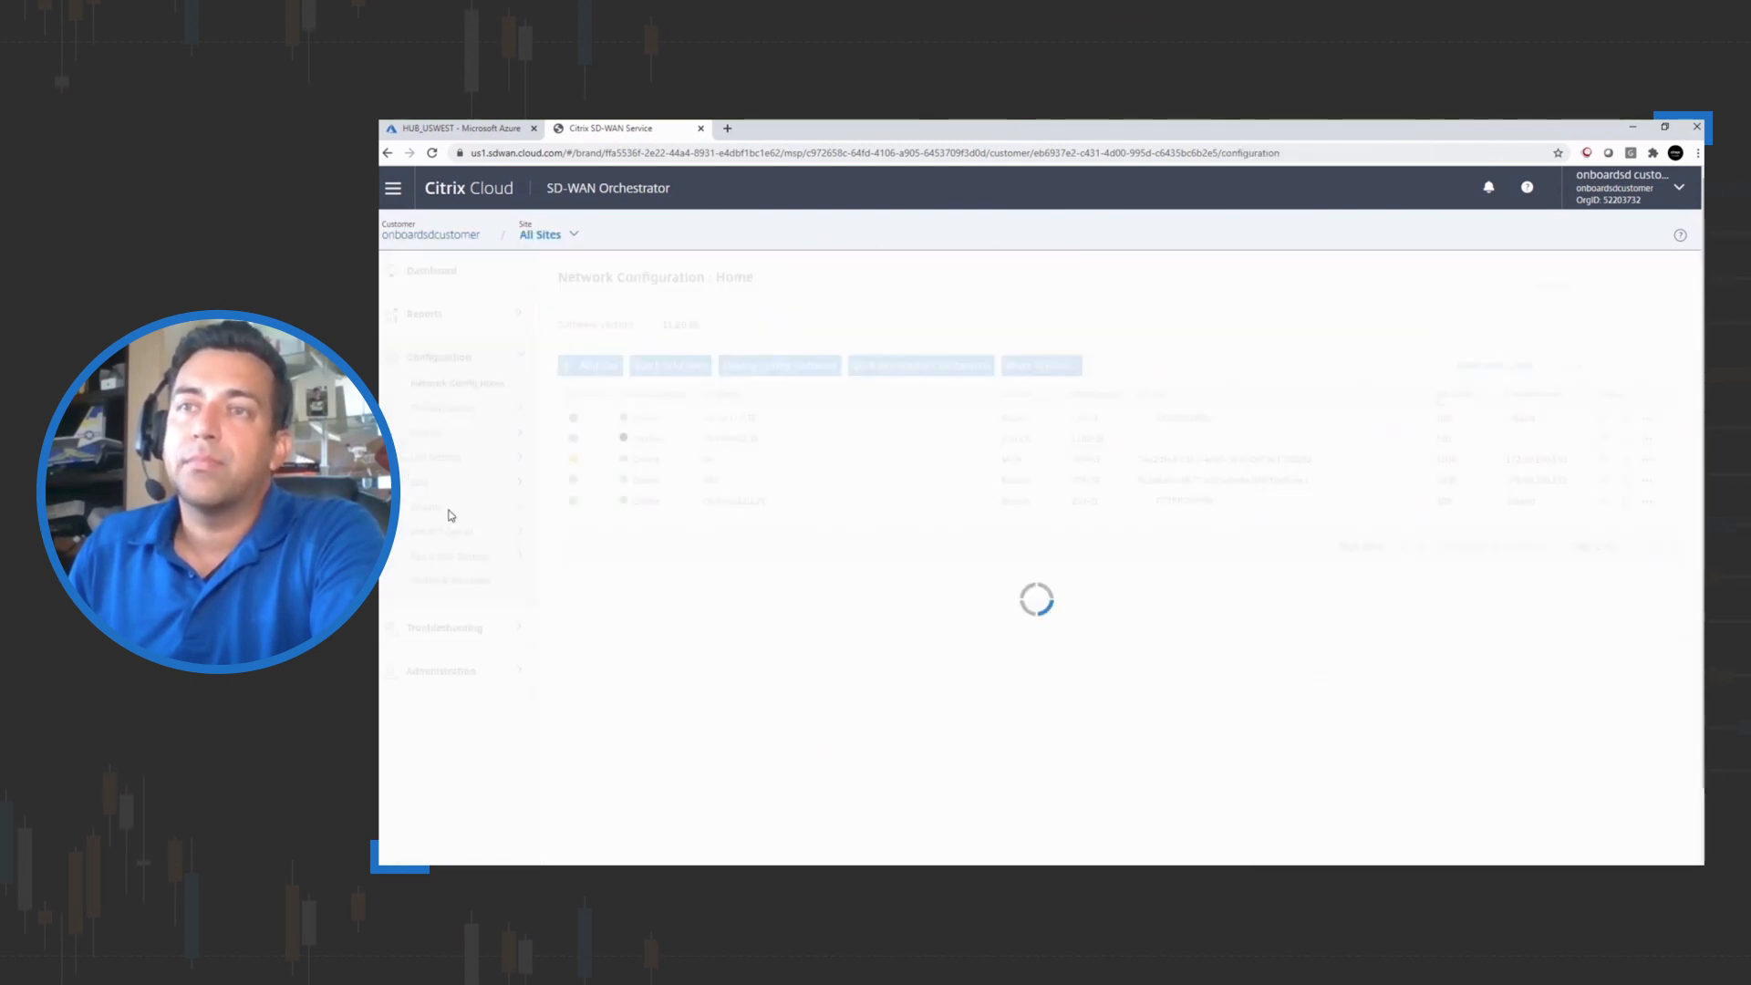
left_click(427, 513)
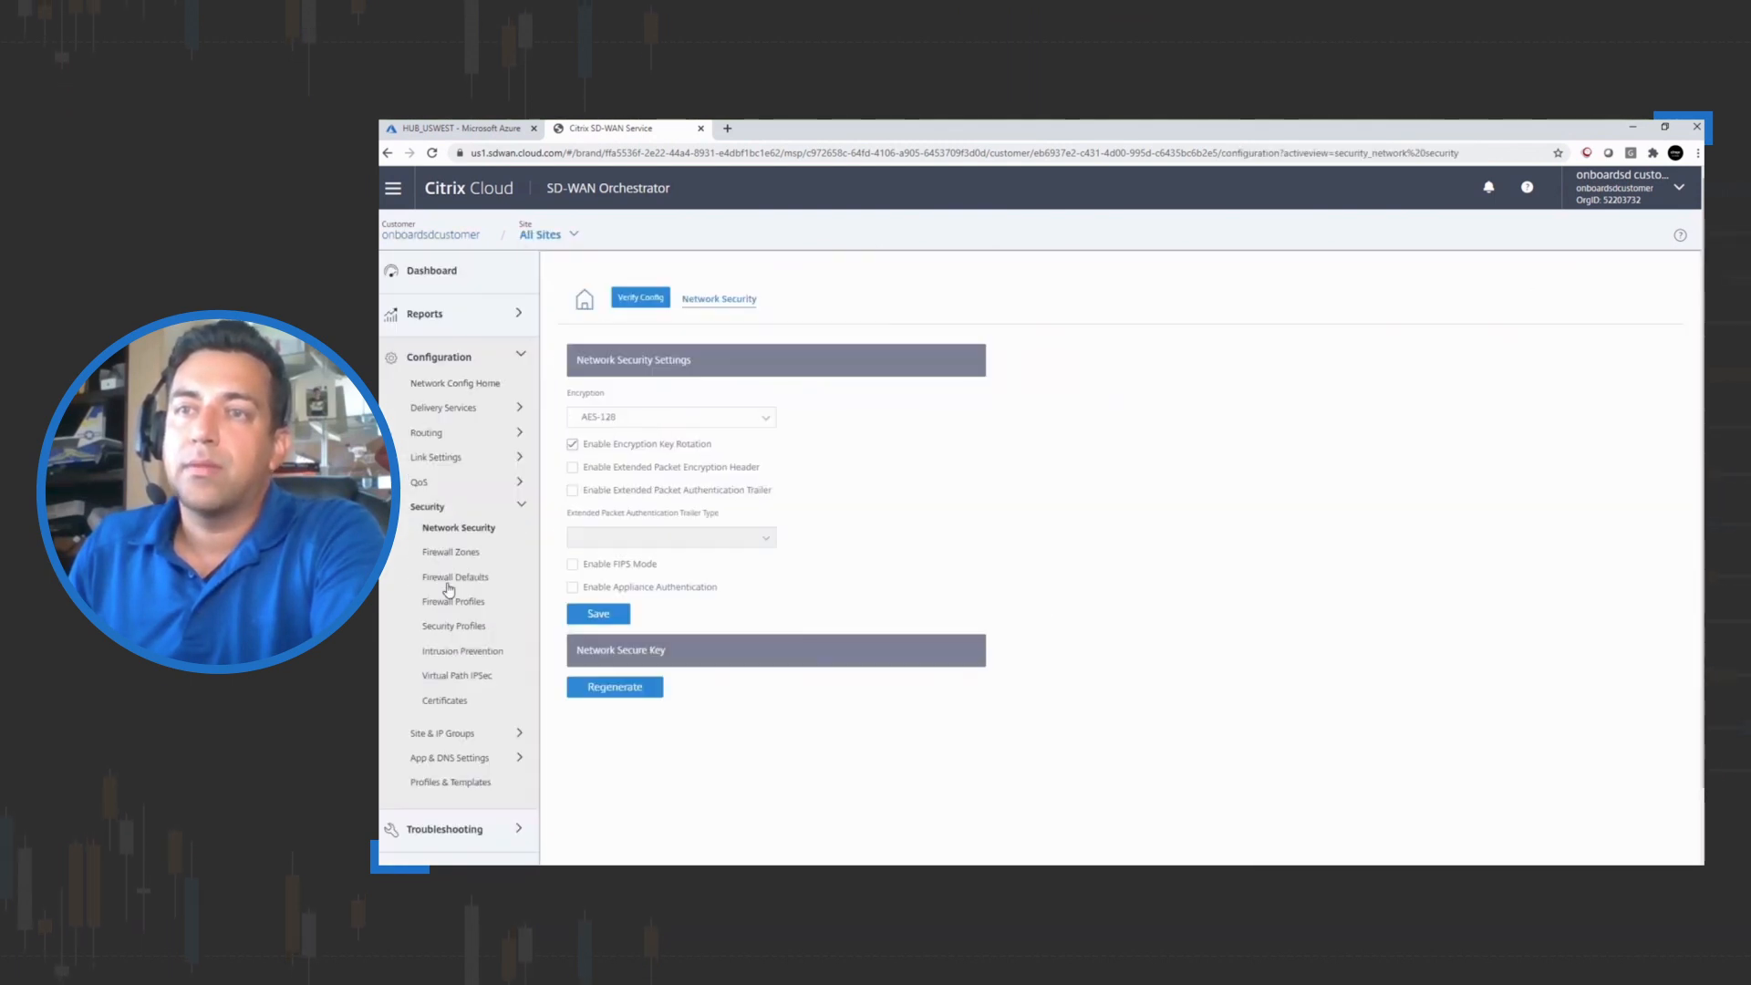
left_click(453, 626)
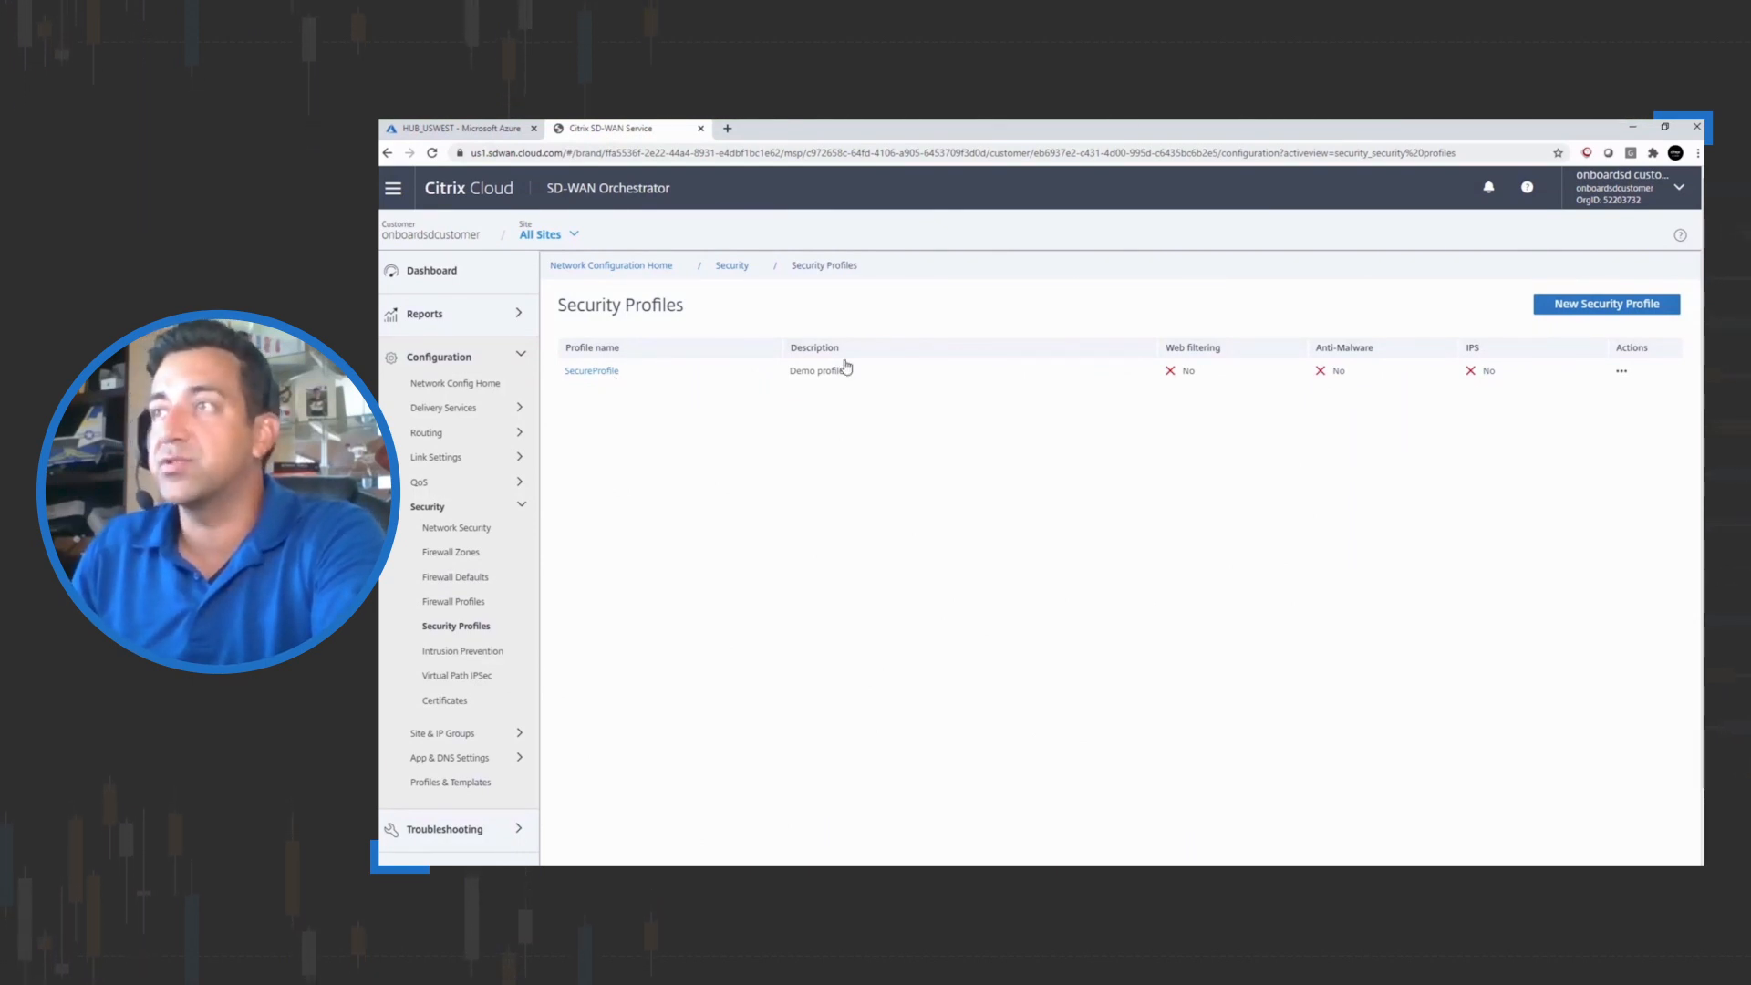
left_click(604, 371)
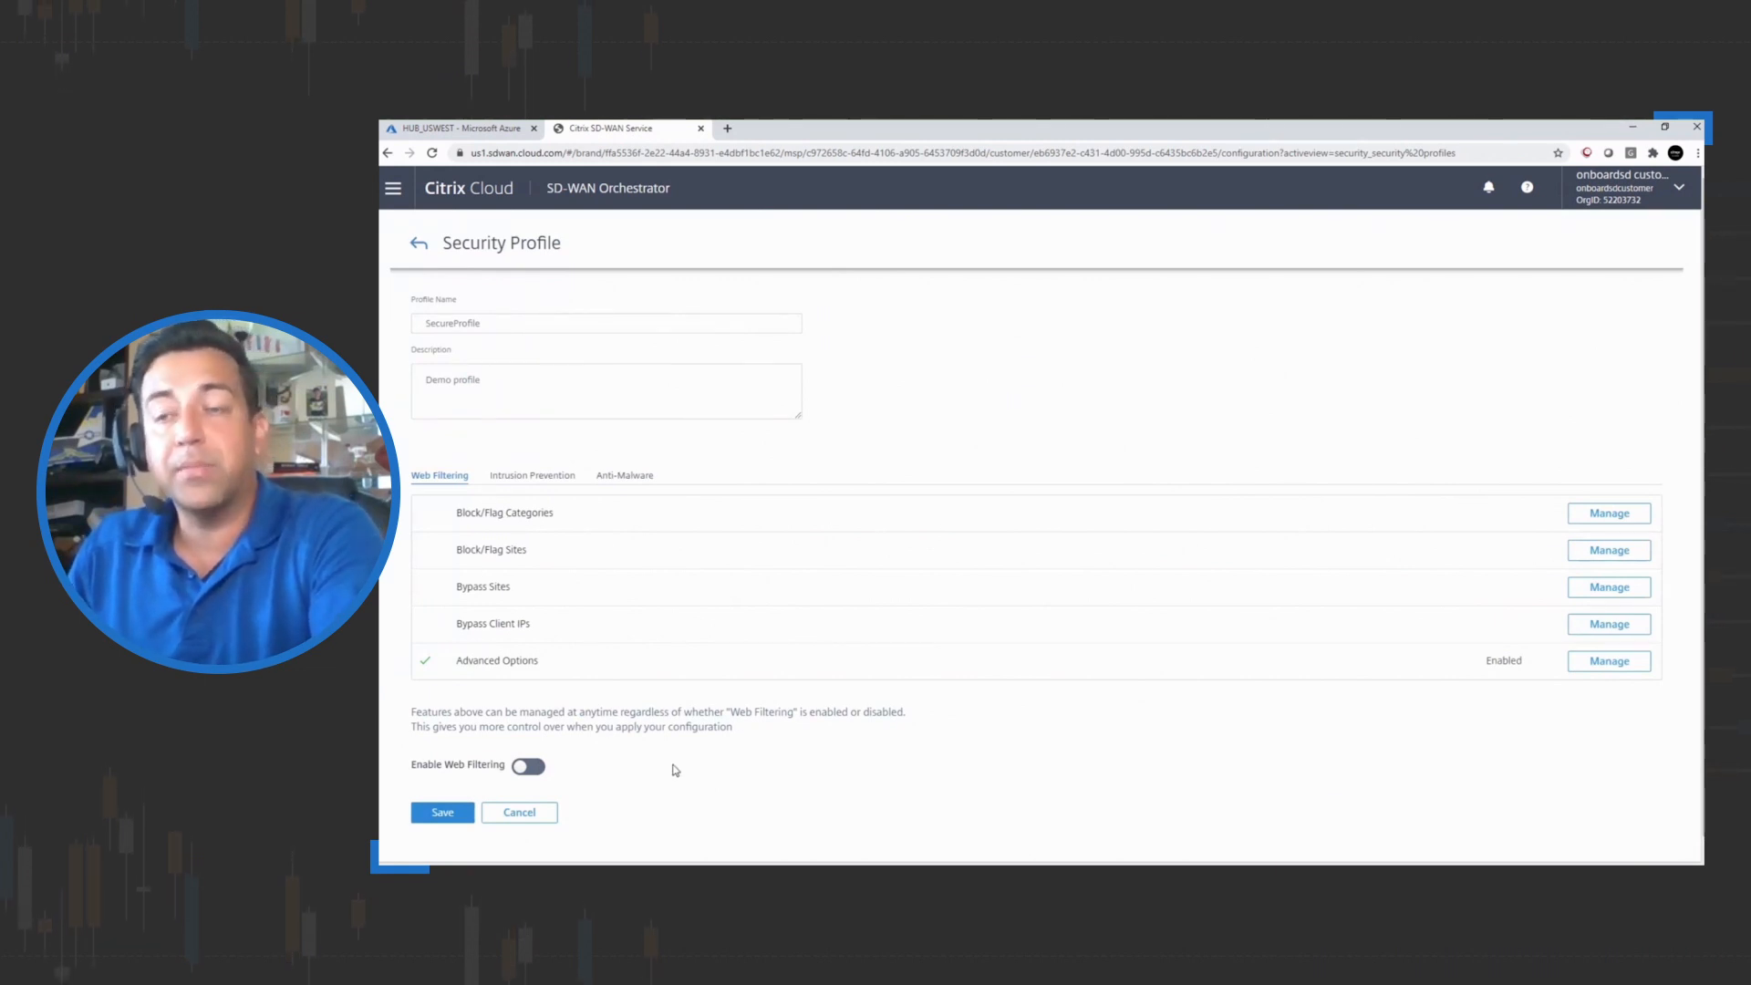
Enable Web Filtering and Anti-Malware in the SecureProfile security profile and save it
left_click(540, 768)
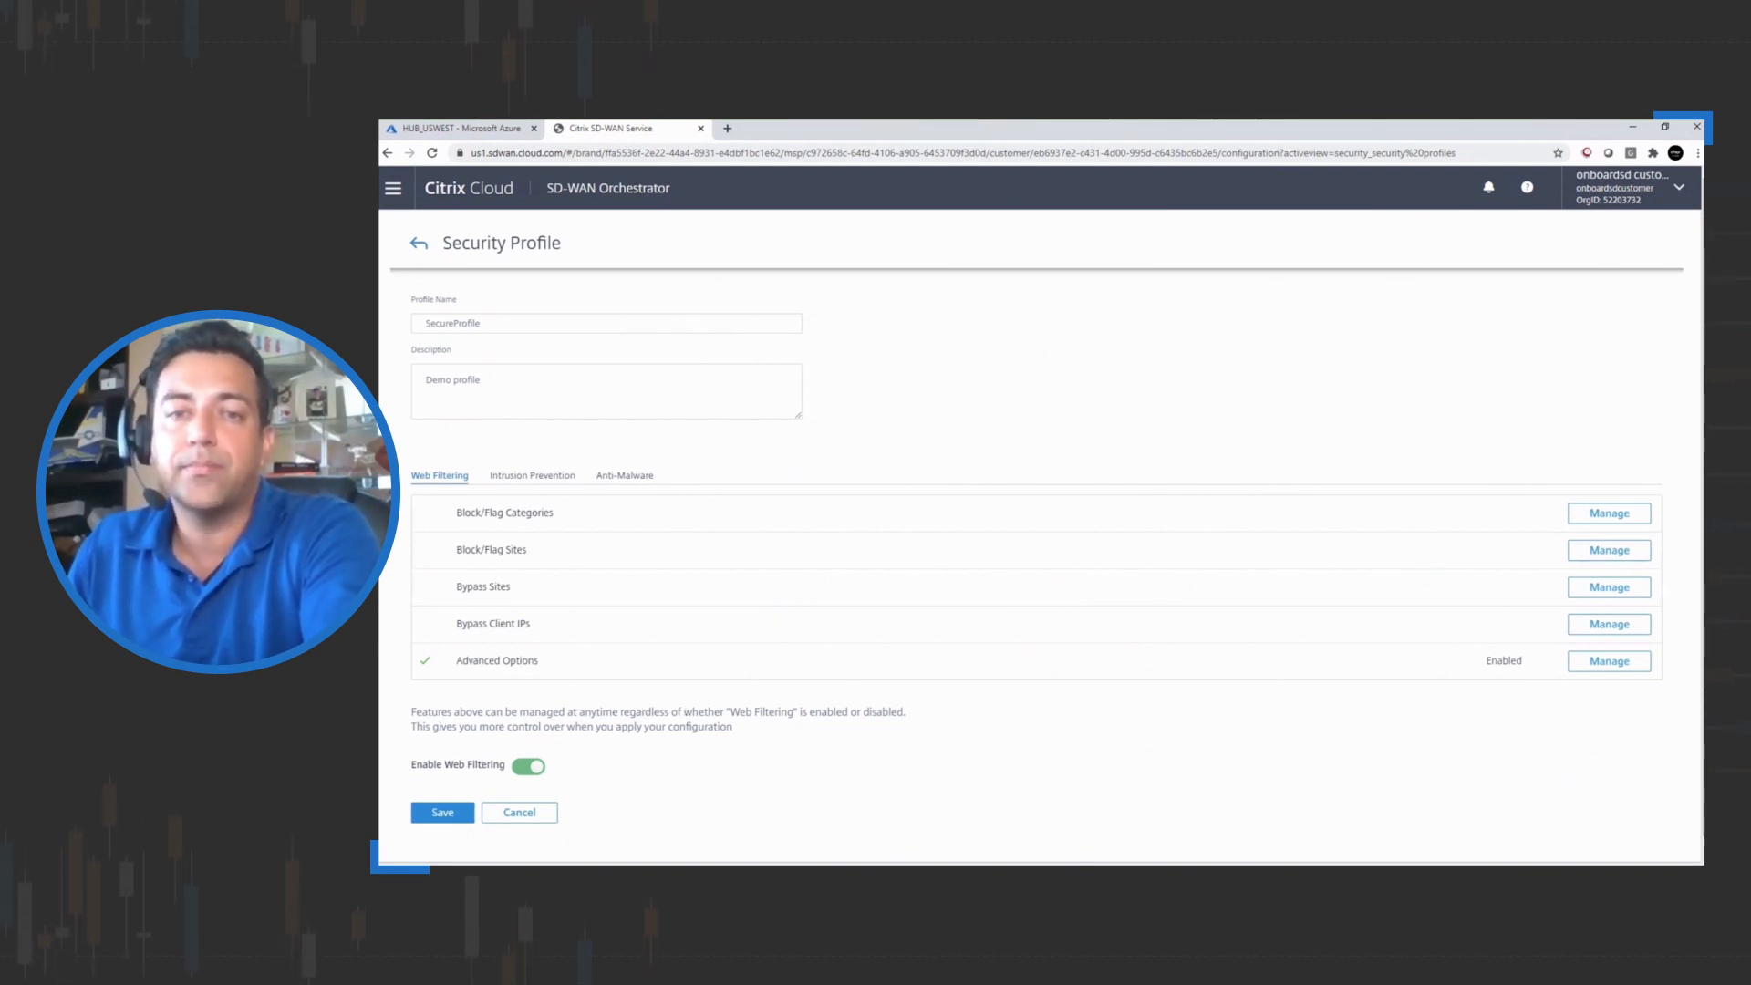
scroll(535, 460, "down", 1)
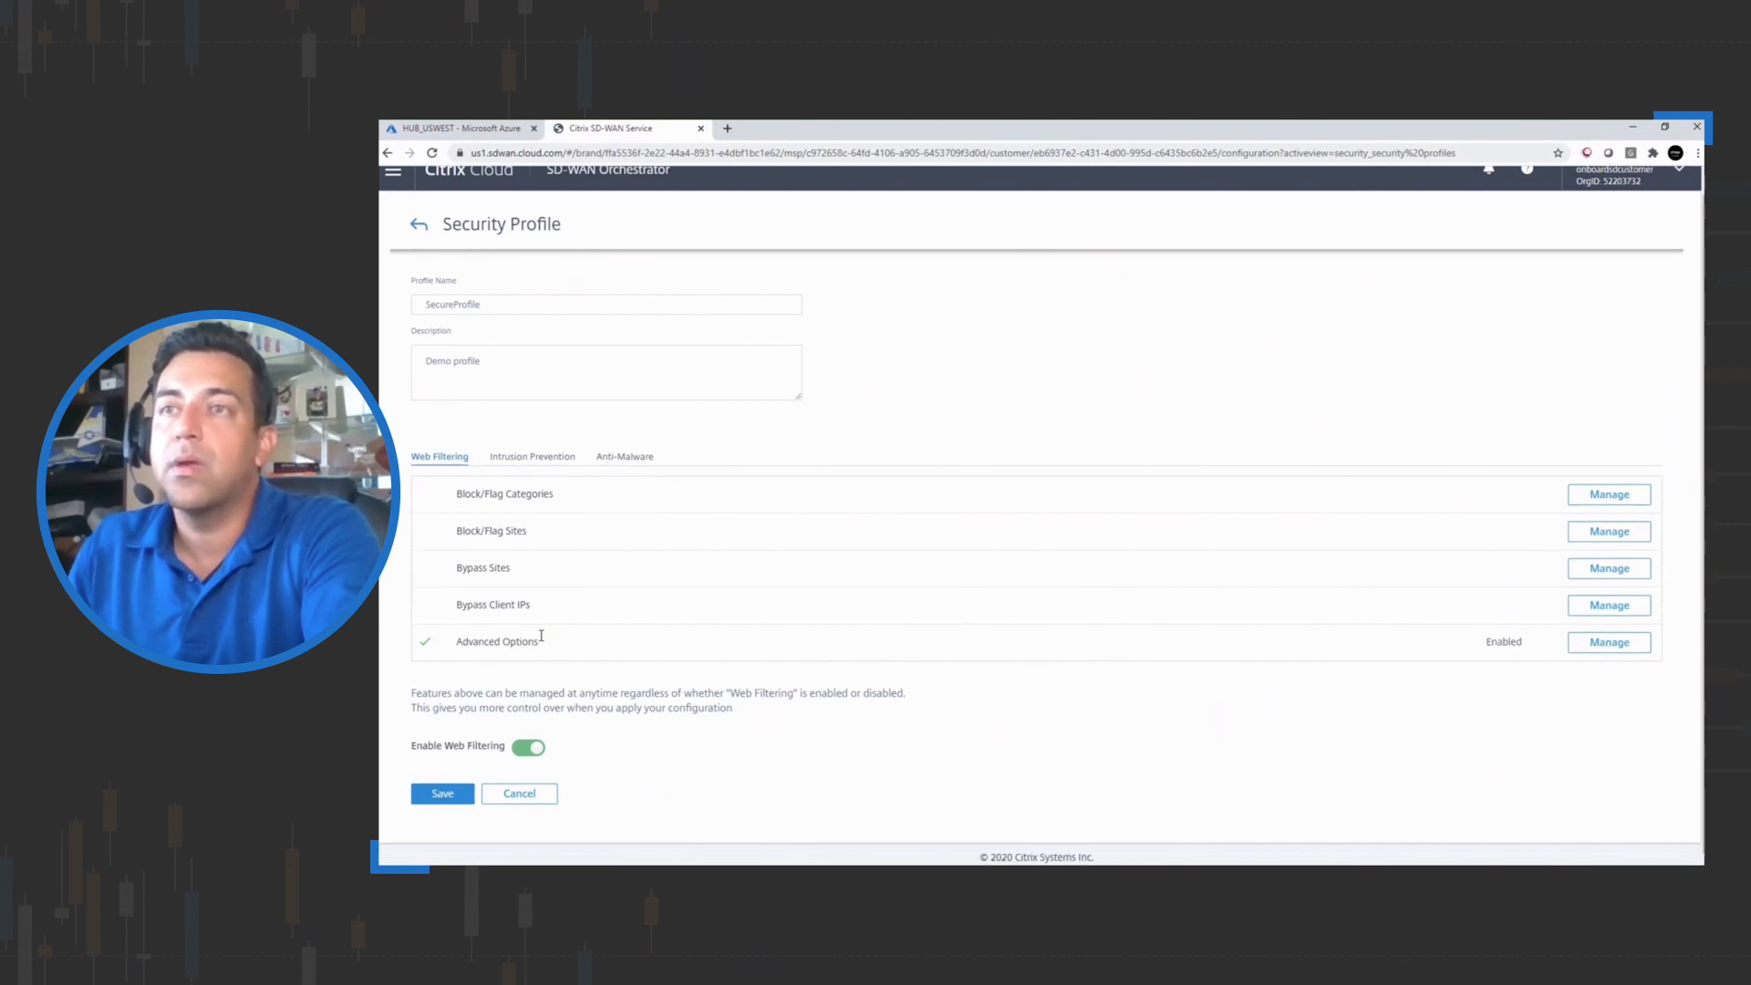
left_click(535, 455)
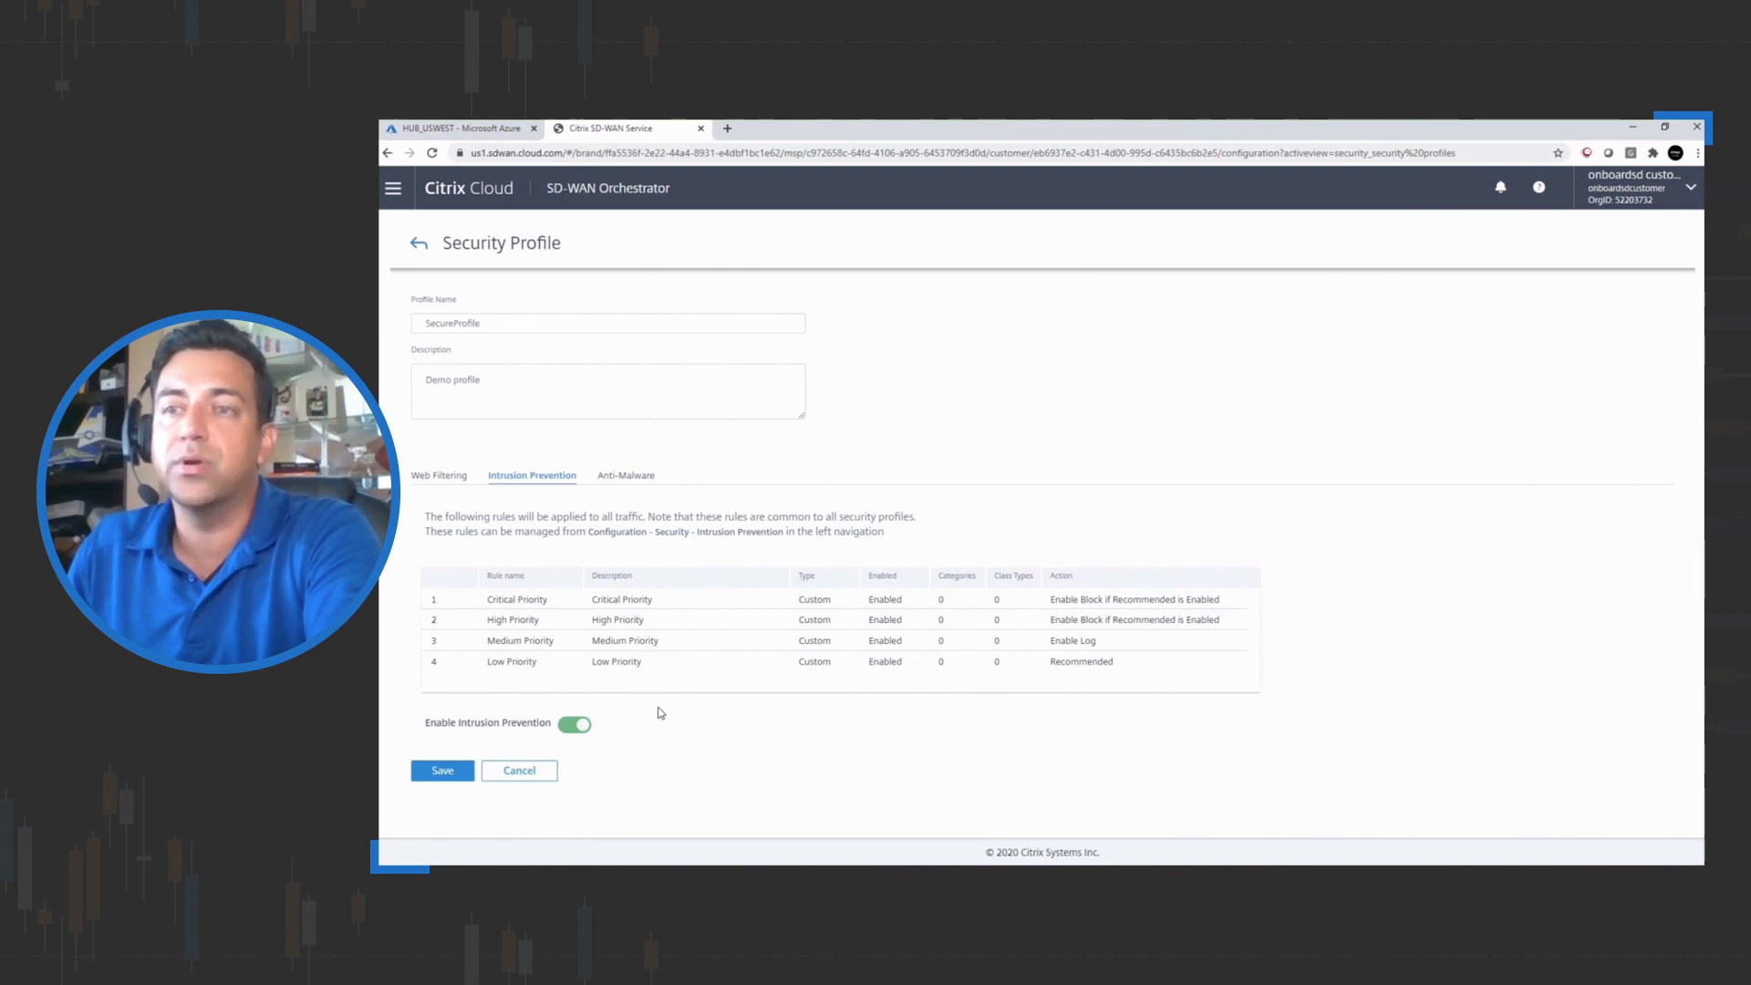
left_click(633, 477)
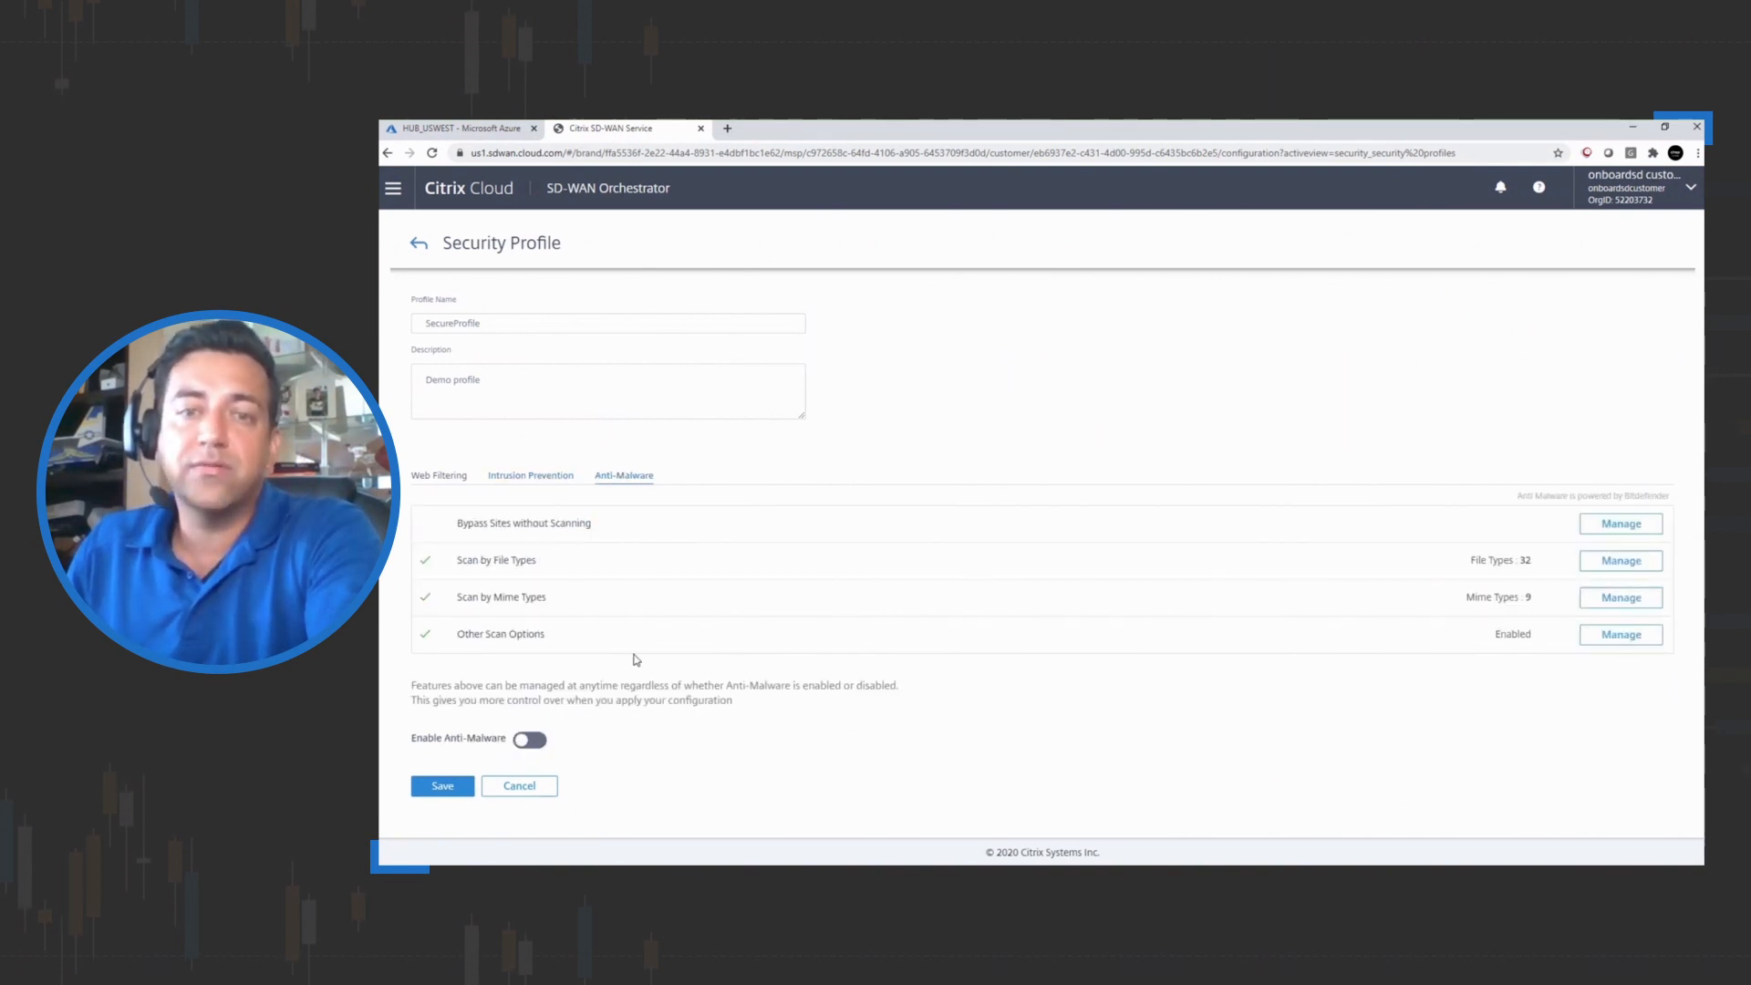
left_click(530, 739)
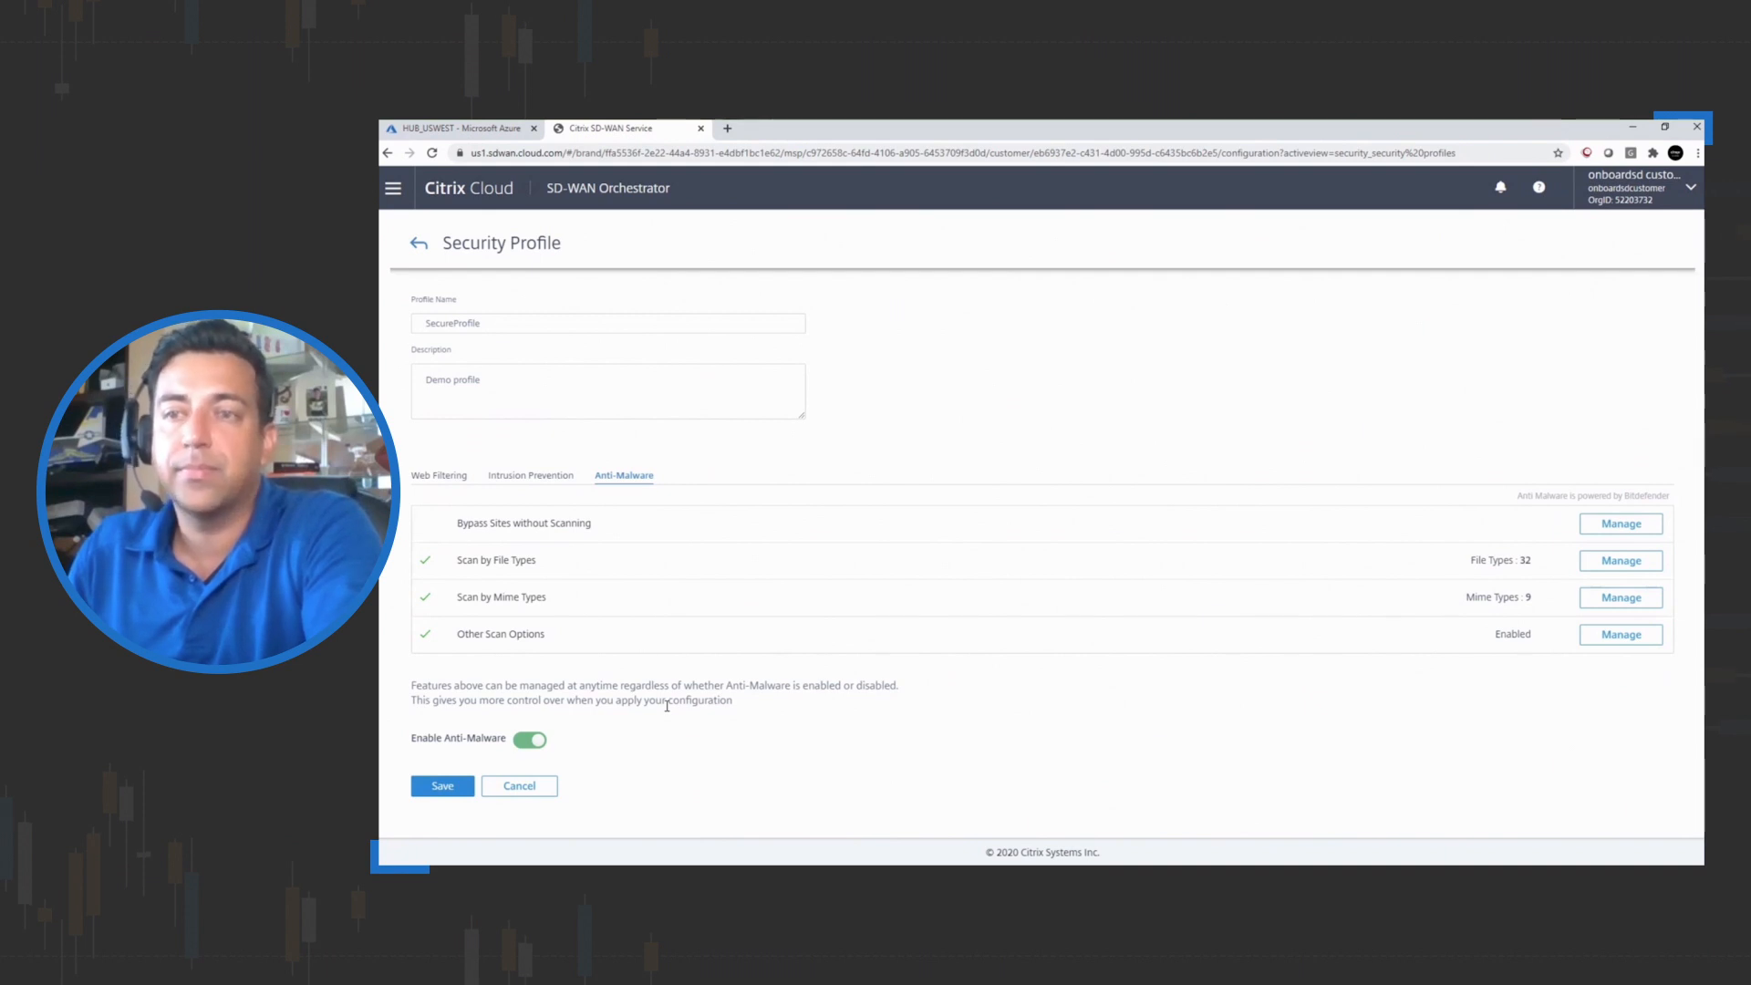
left_click(442, 785)
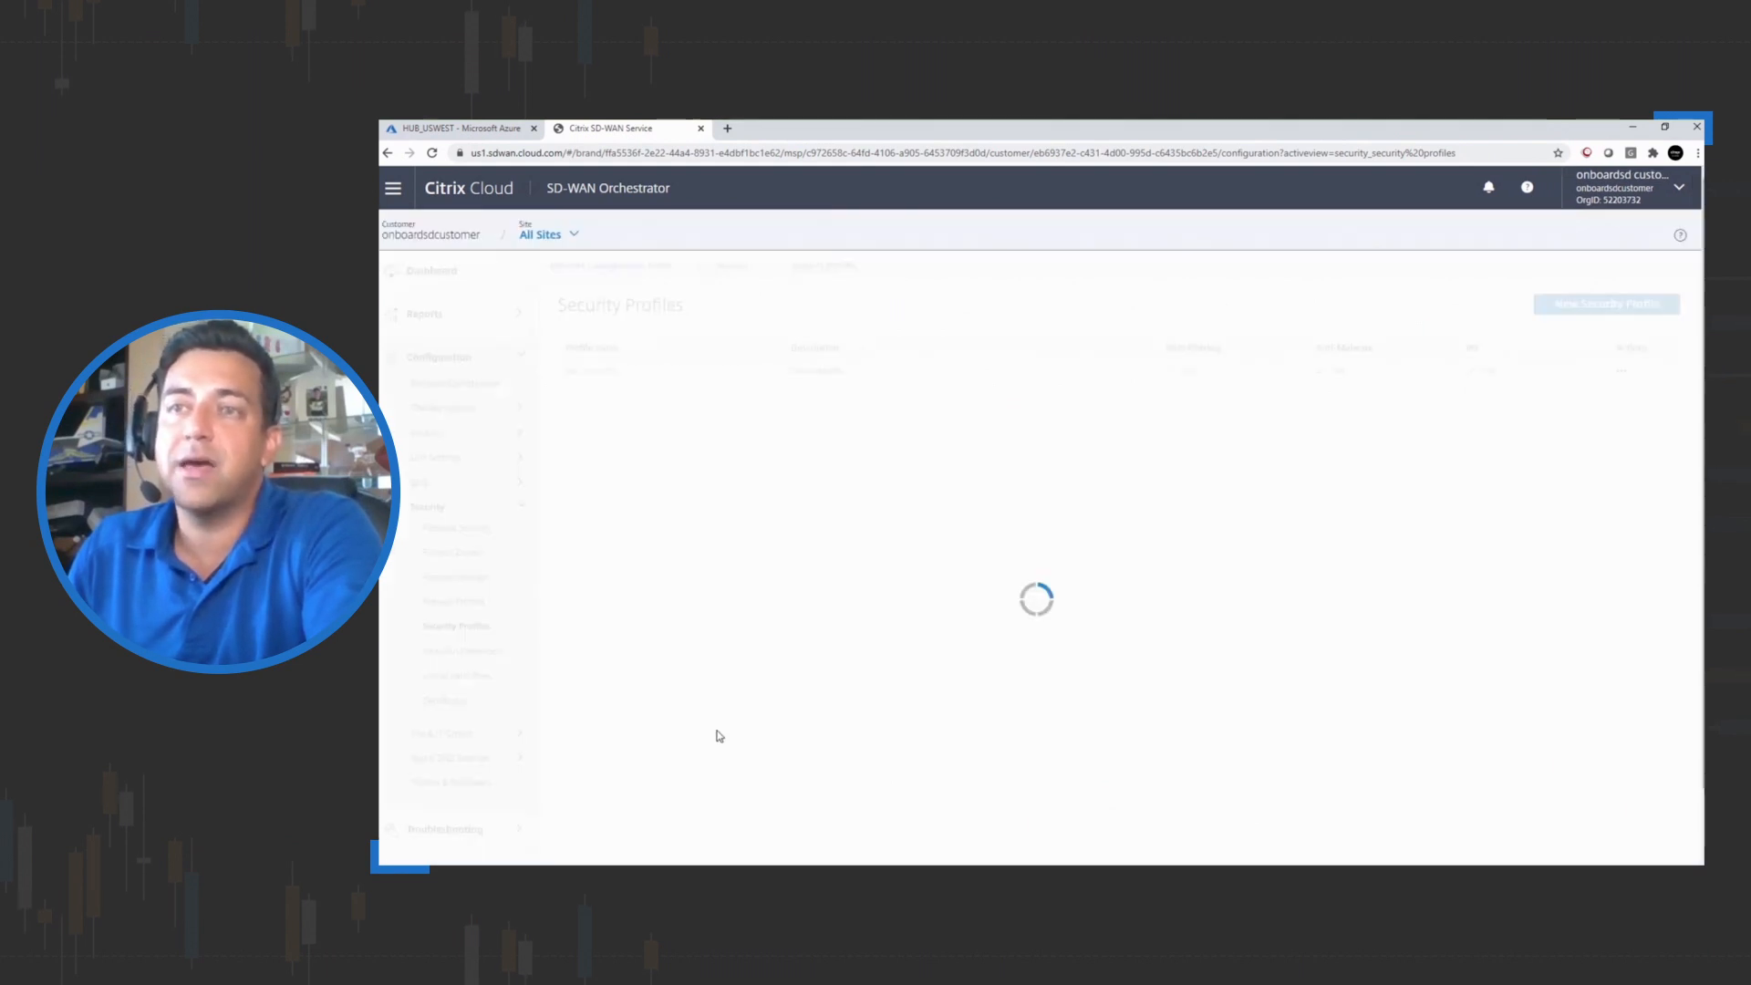
Start a new site-specific firewall profile and name it AE
left_click(443, 652)
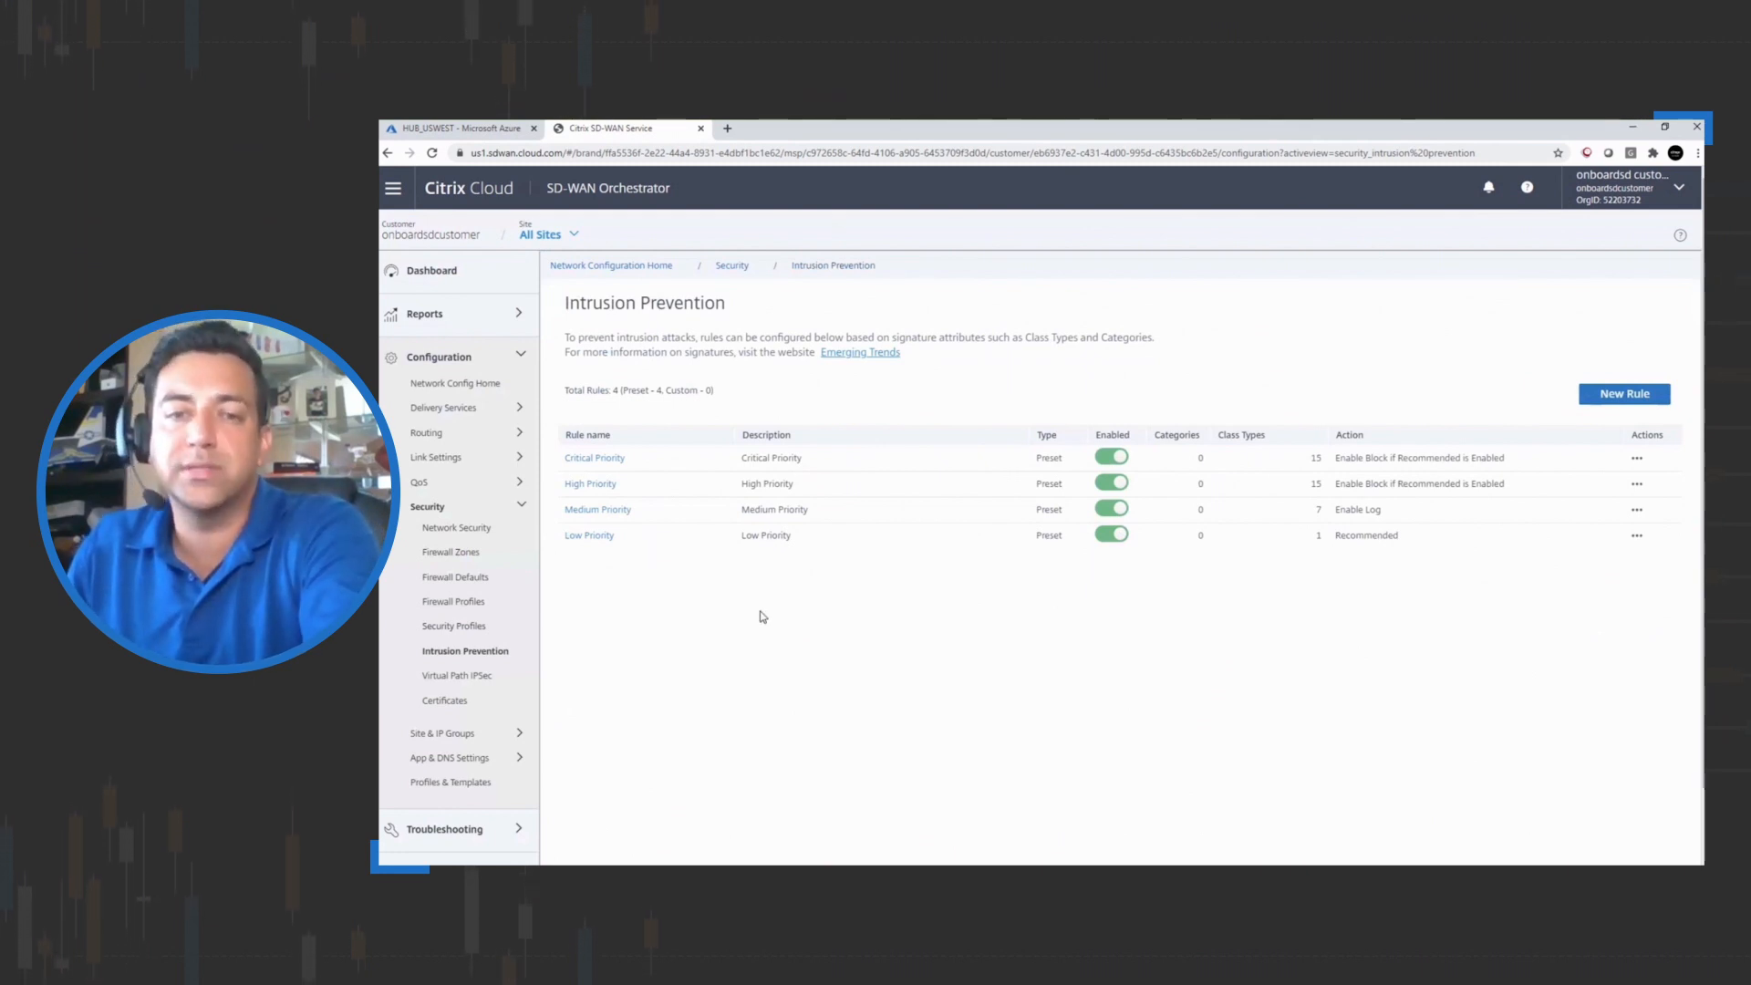
left_click(453, 604)
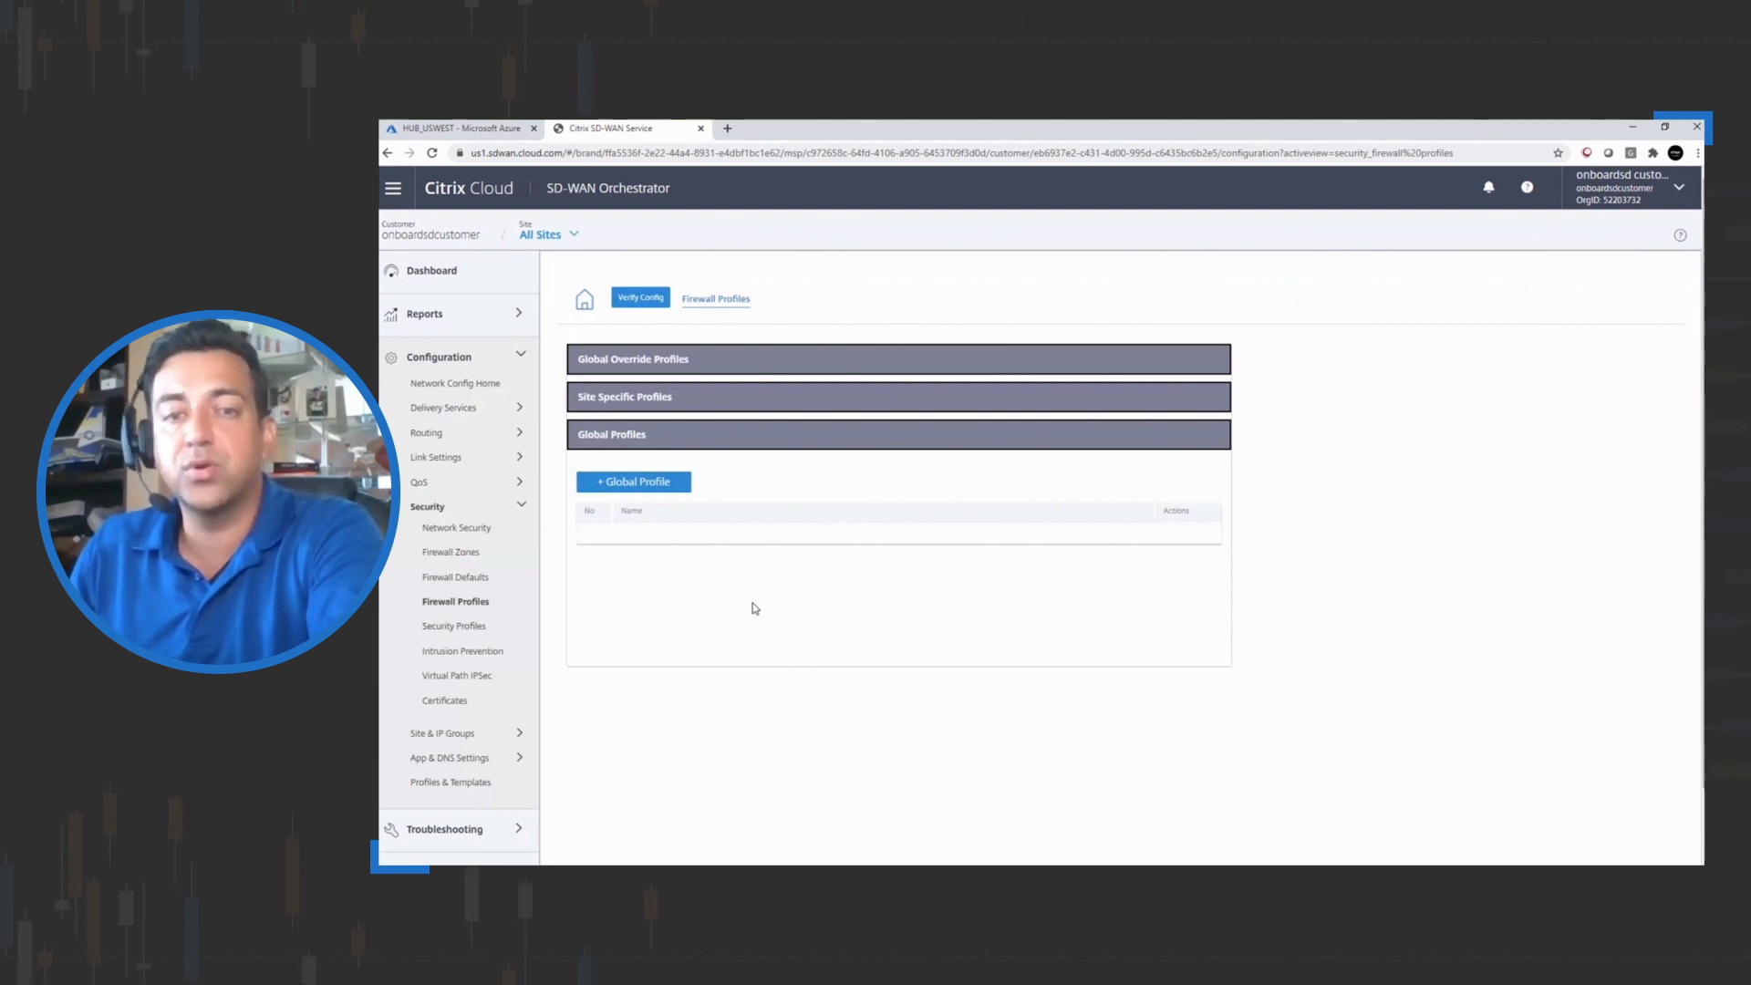
left_click(622, 397)
left_click(629, 446)
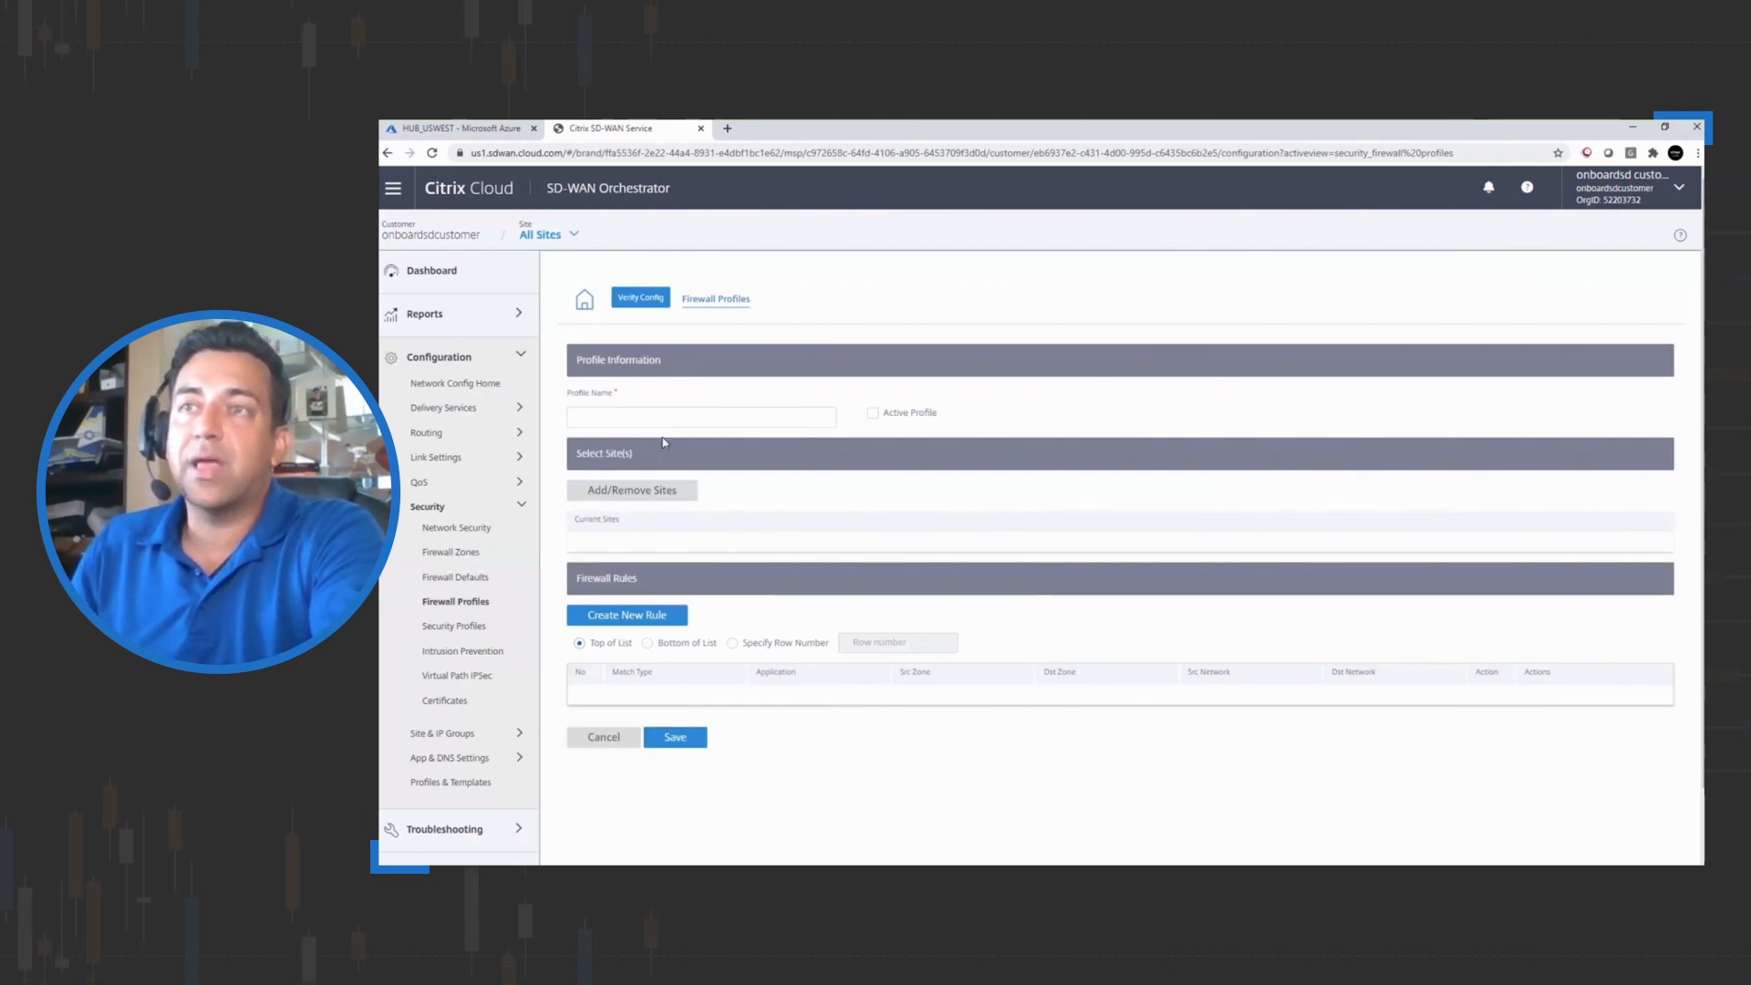
left_click(644, 416)
type("A")
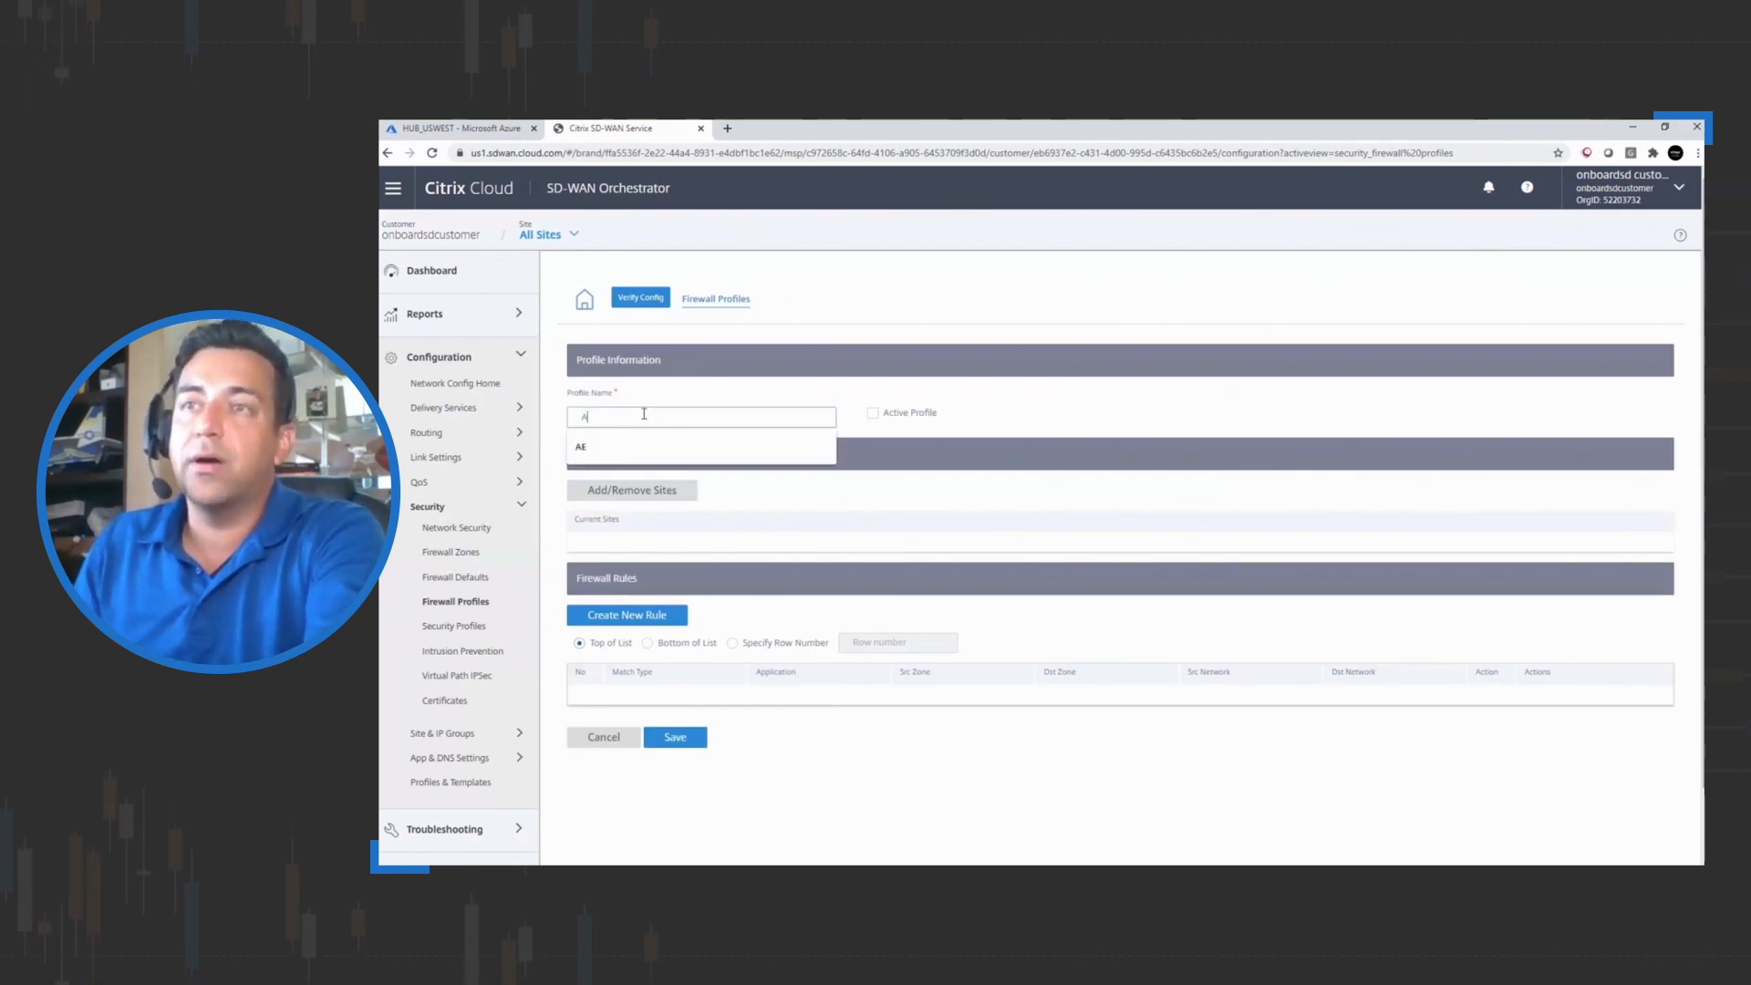
type("E")
Add the OnPrem1100 site to the firewall profile
left_click(678, 492)
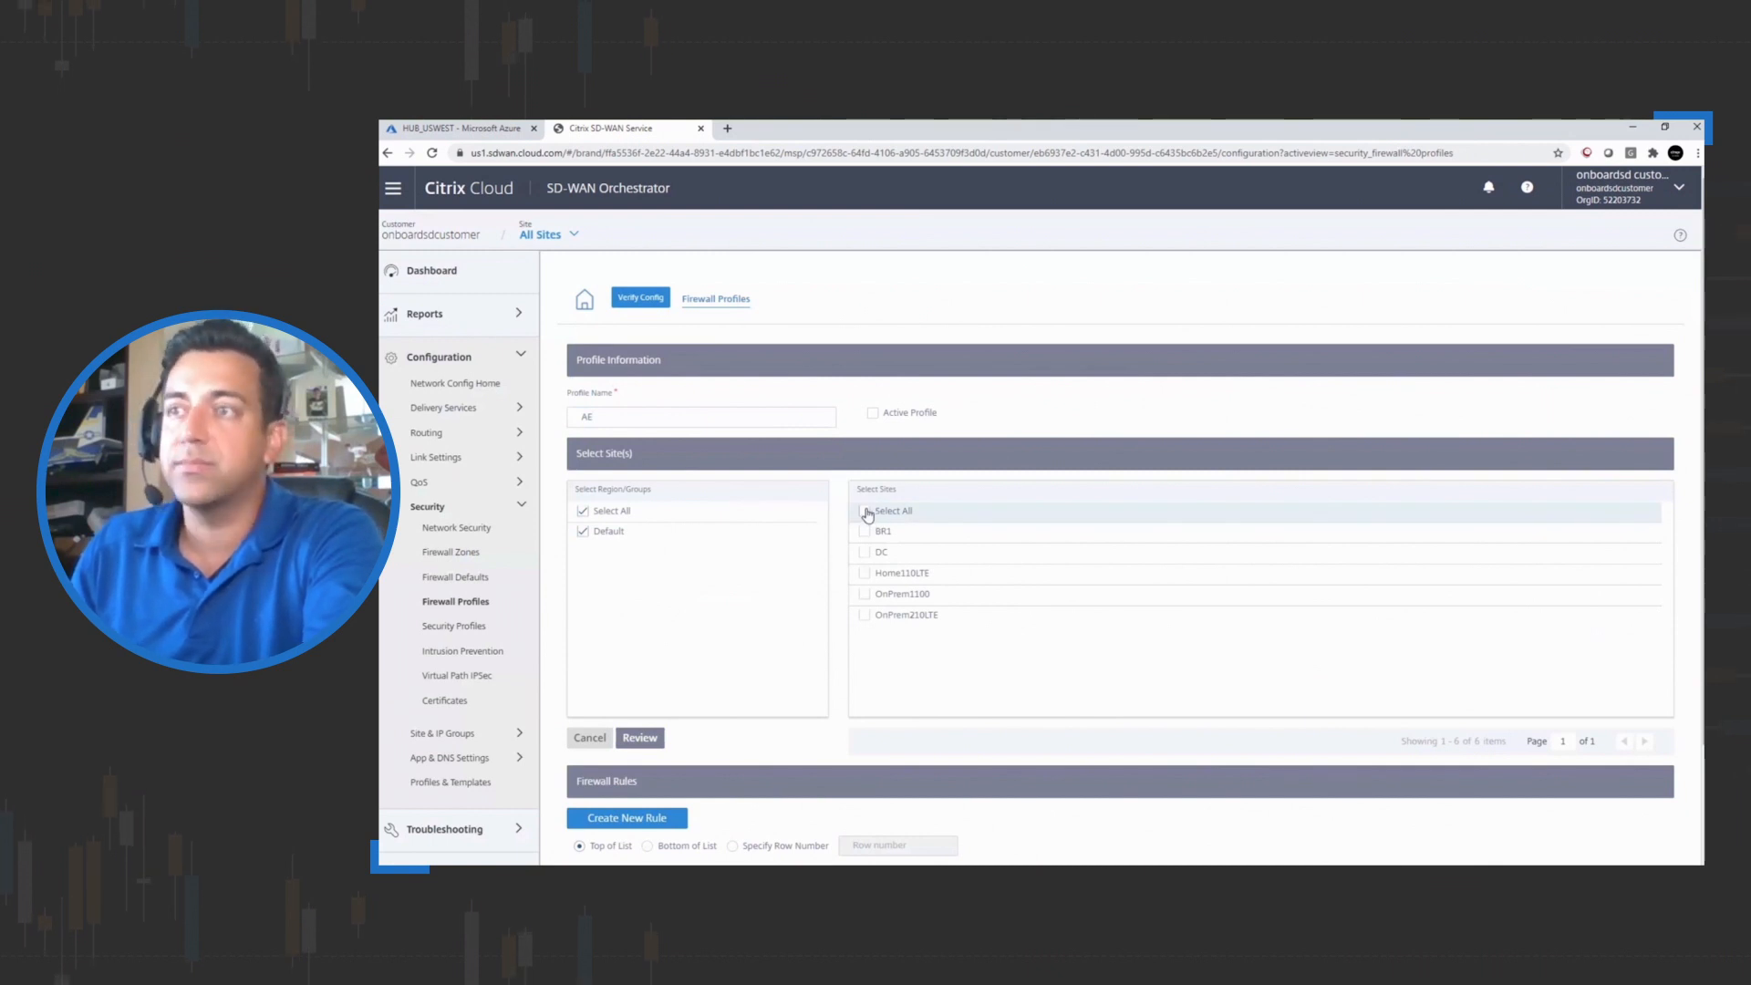
left_click(864, 593)
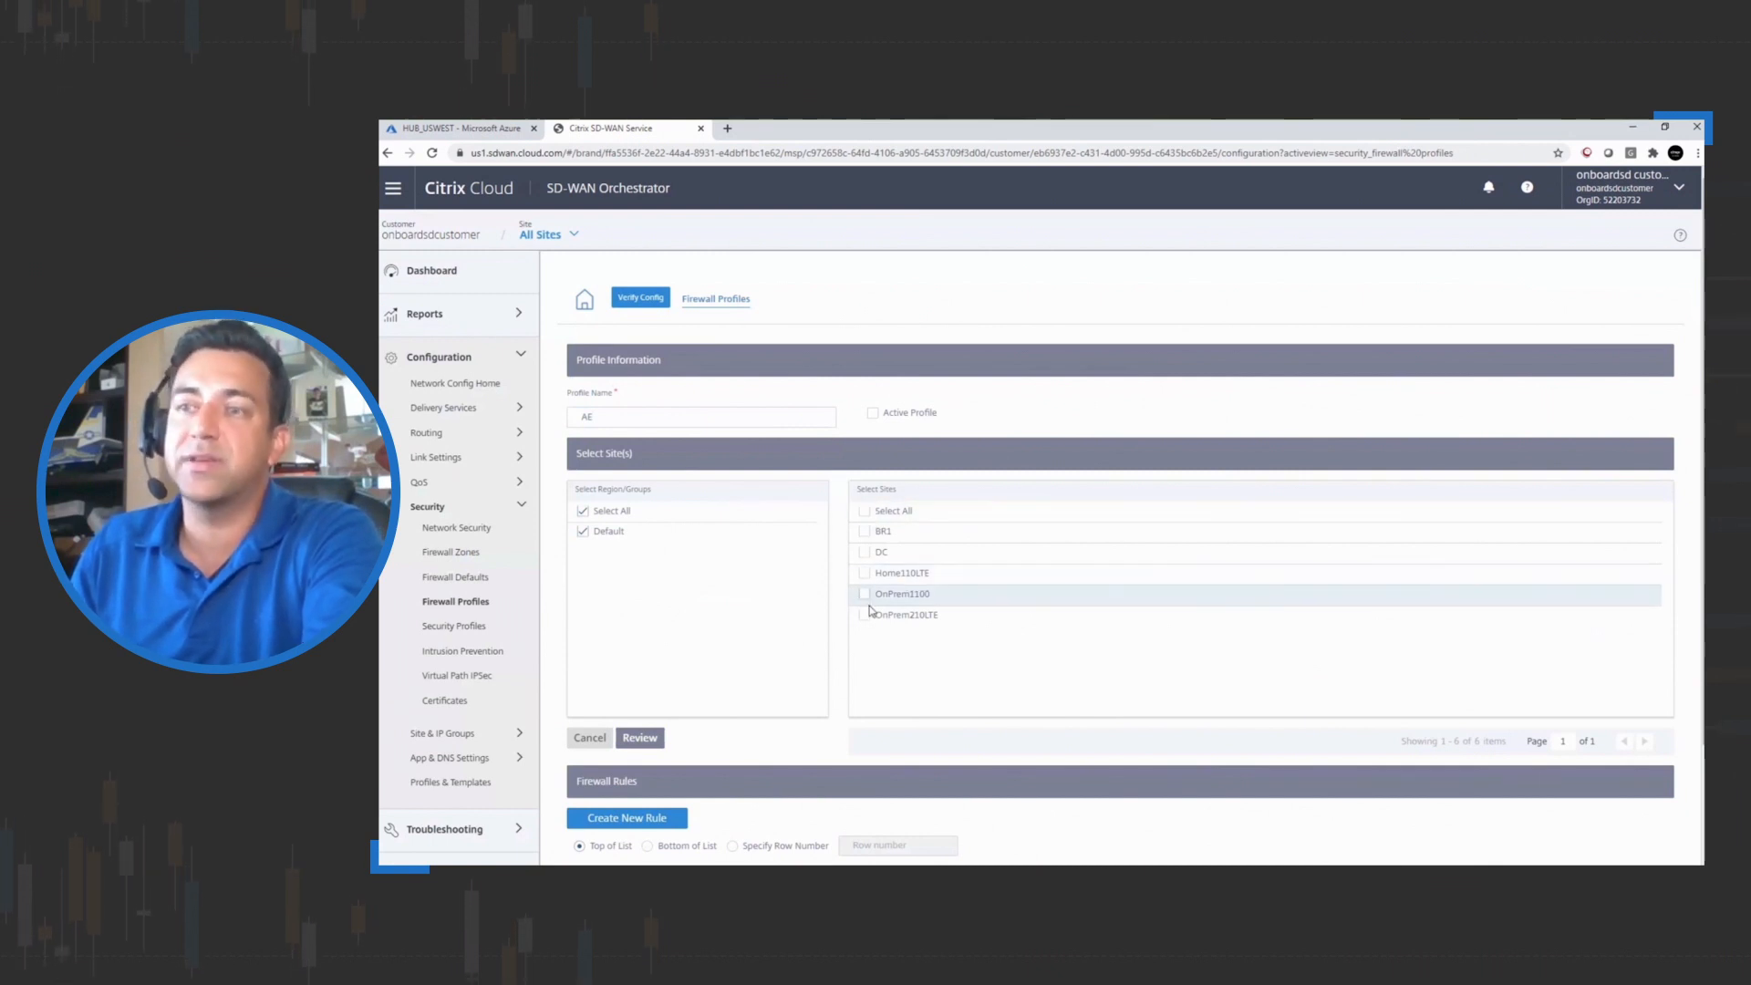
left_click(644, 742)
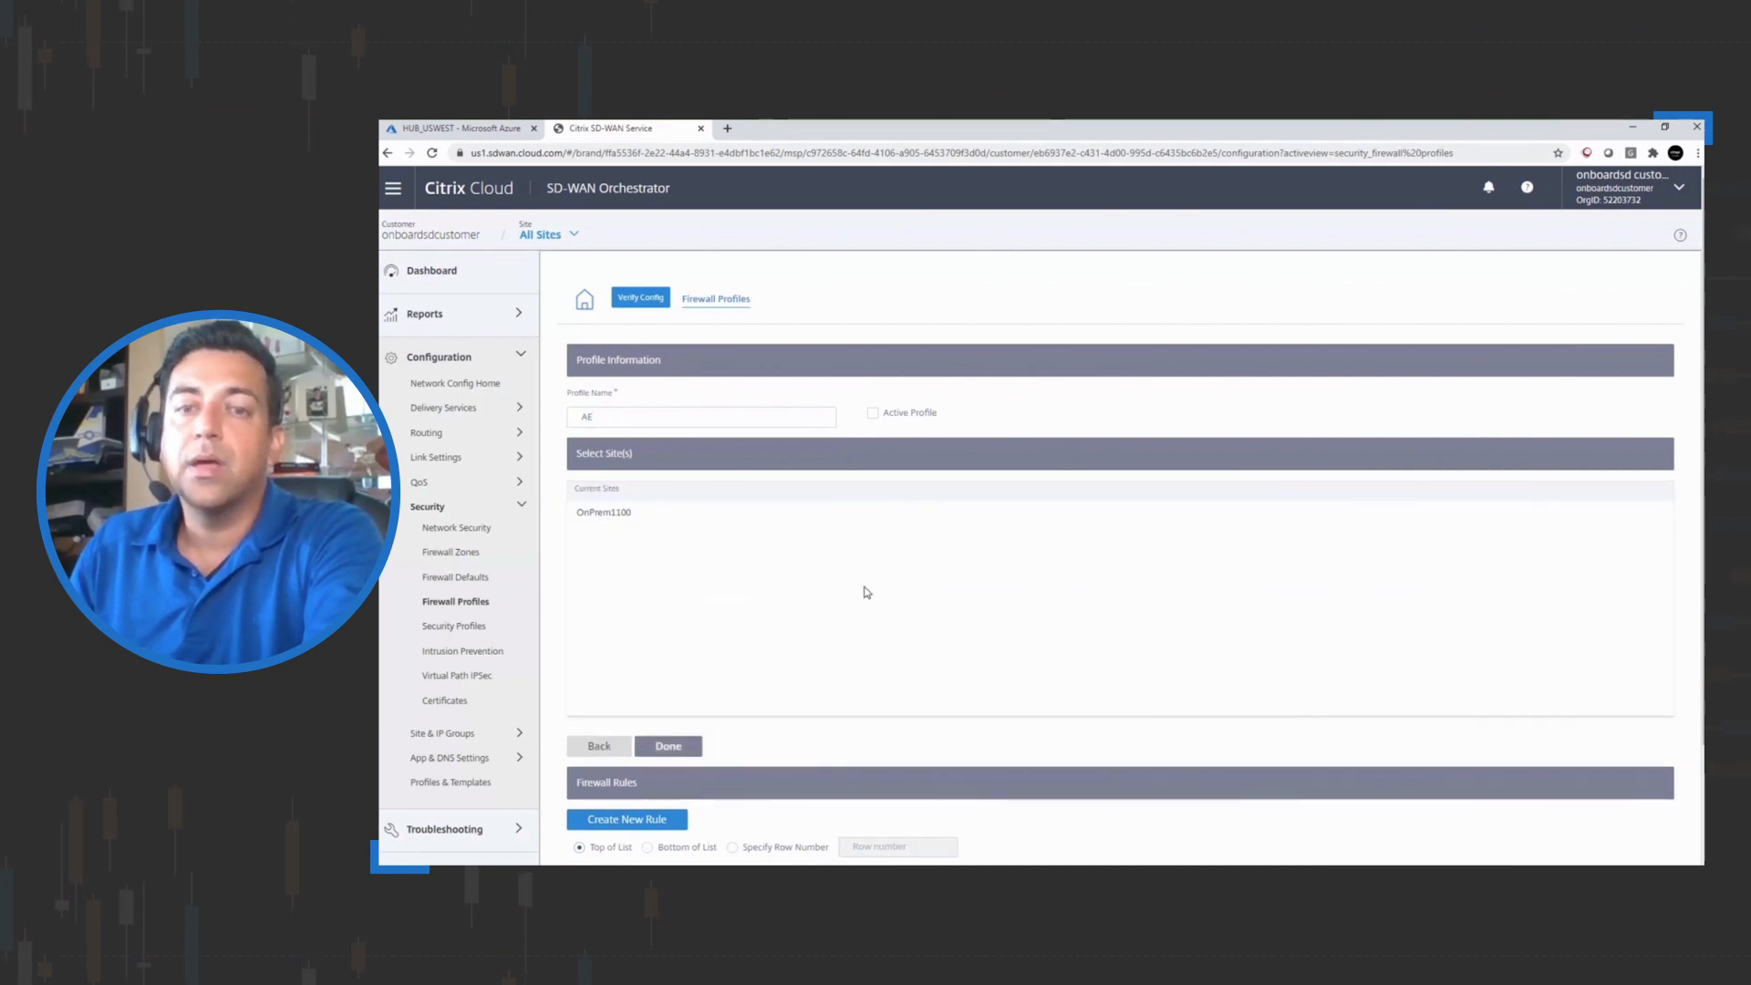
left_click(669, 746)
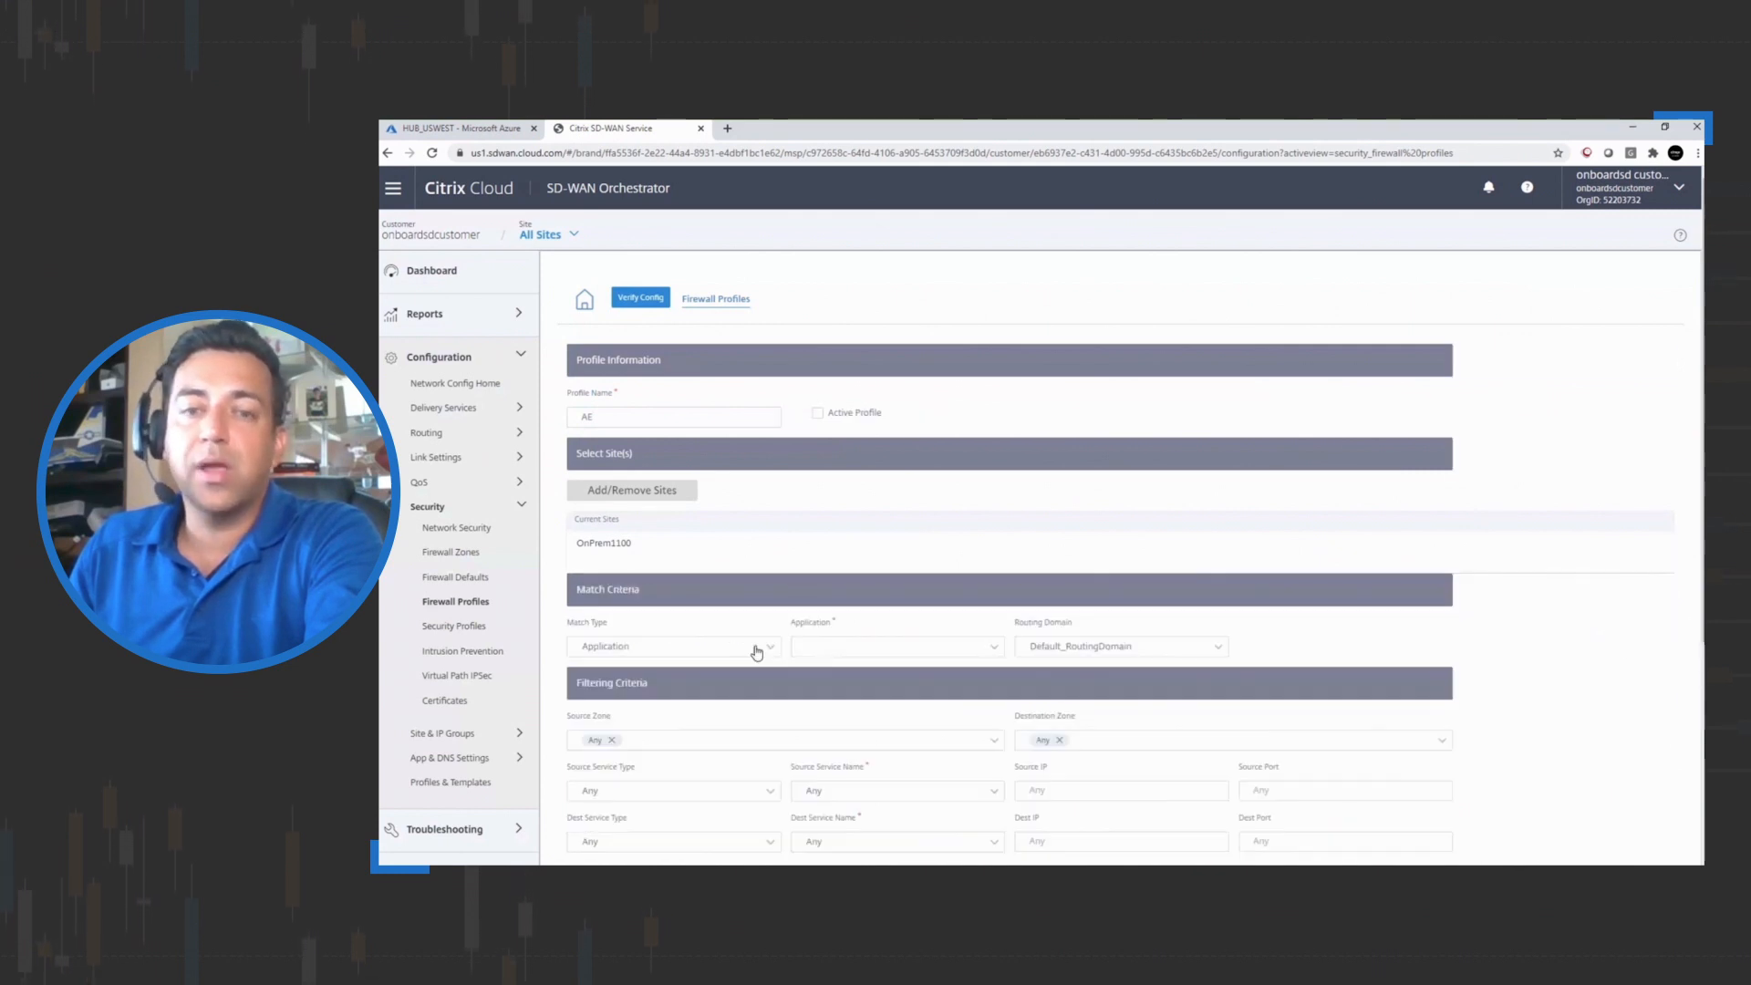
Set the firewall rule's match type to IP Protocol
scroll(711, 695, "down", 4)
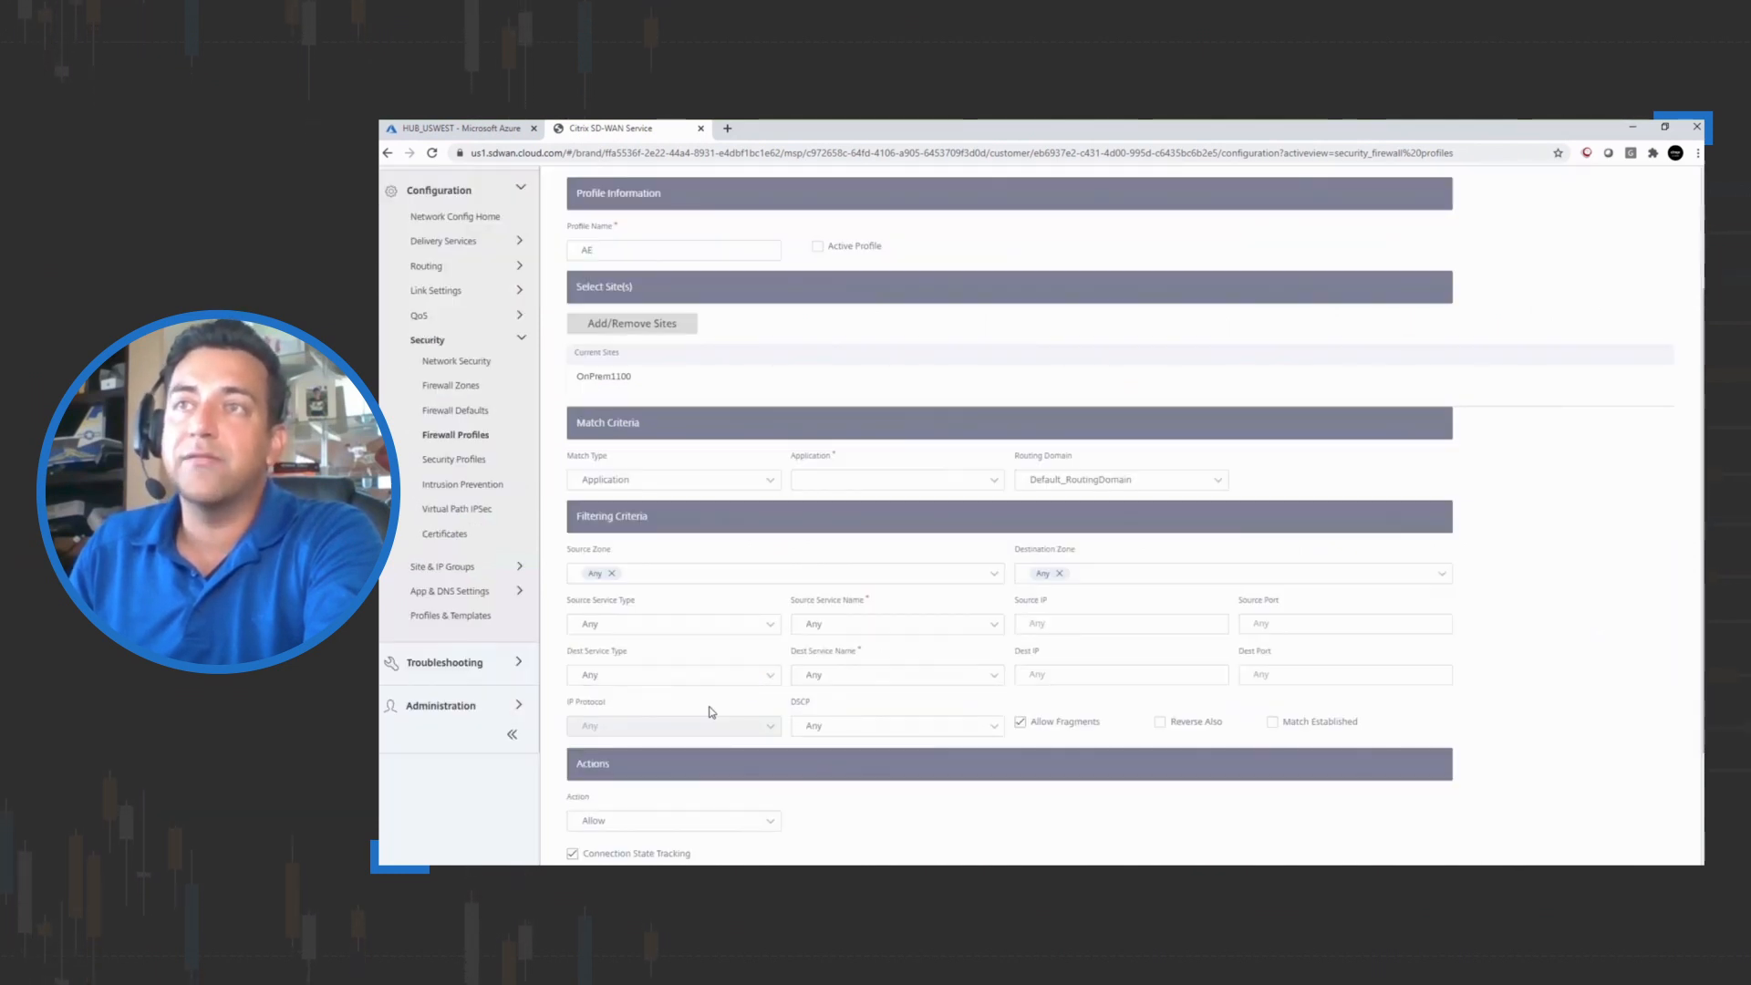
left_click(703, 323)
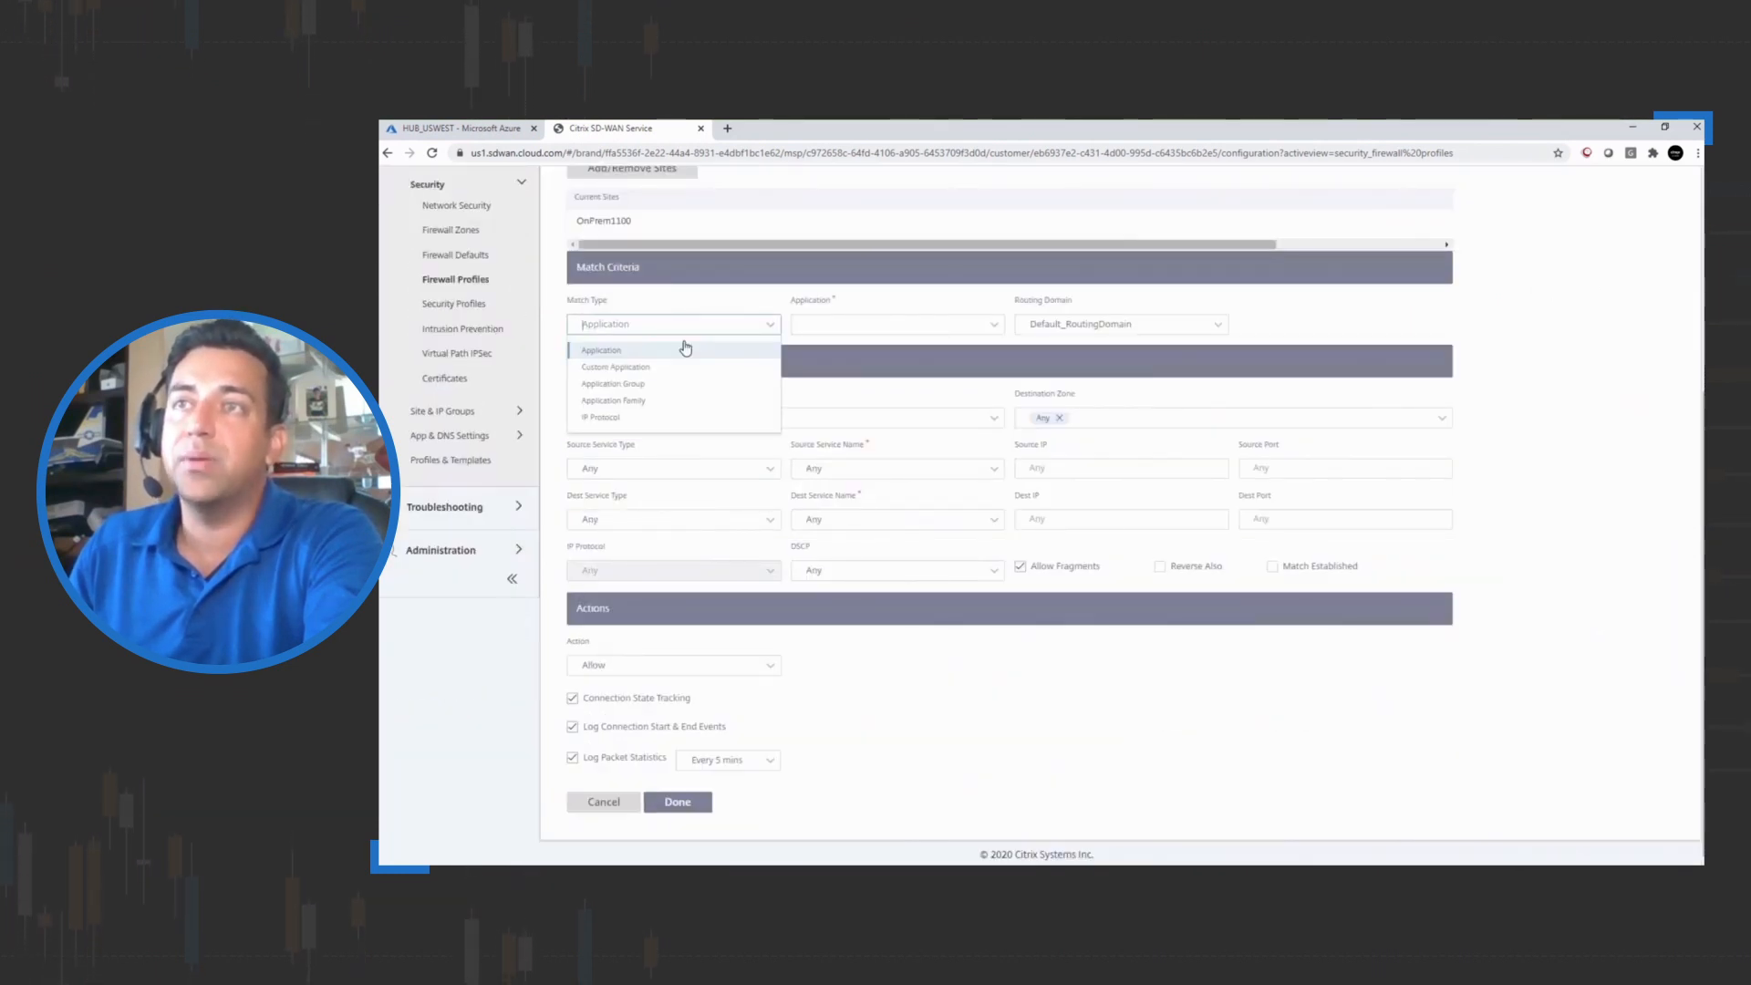
left_click(591, 420)
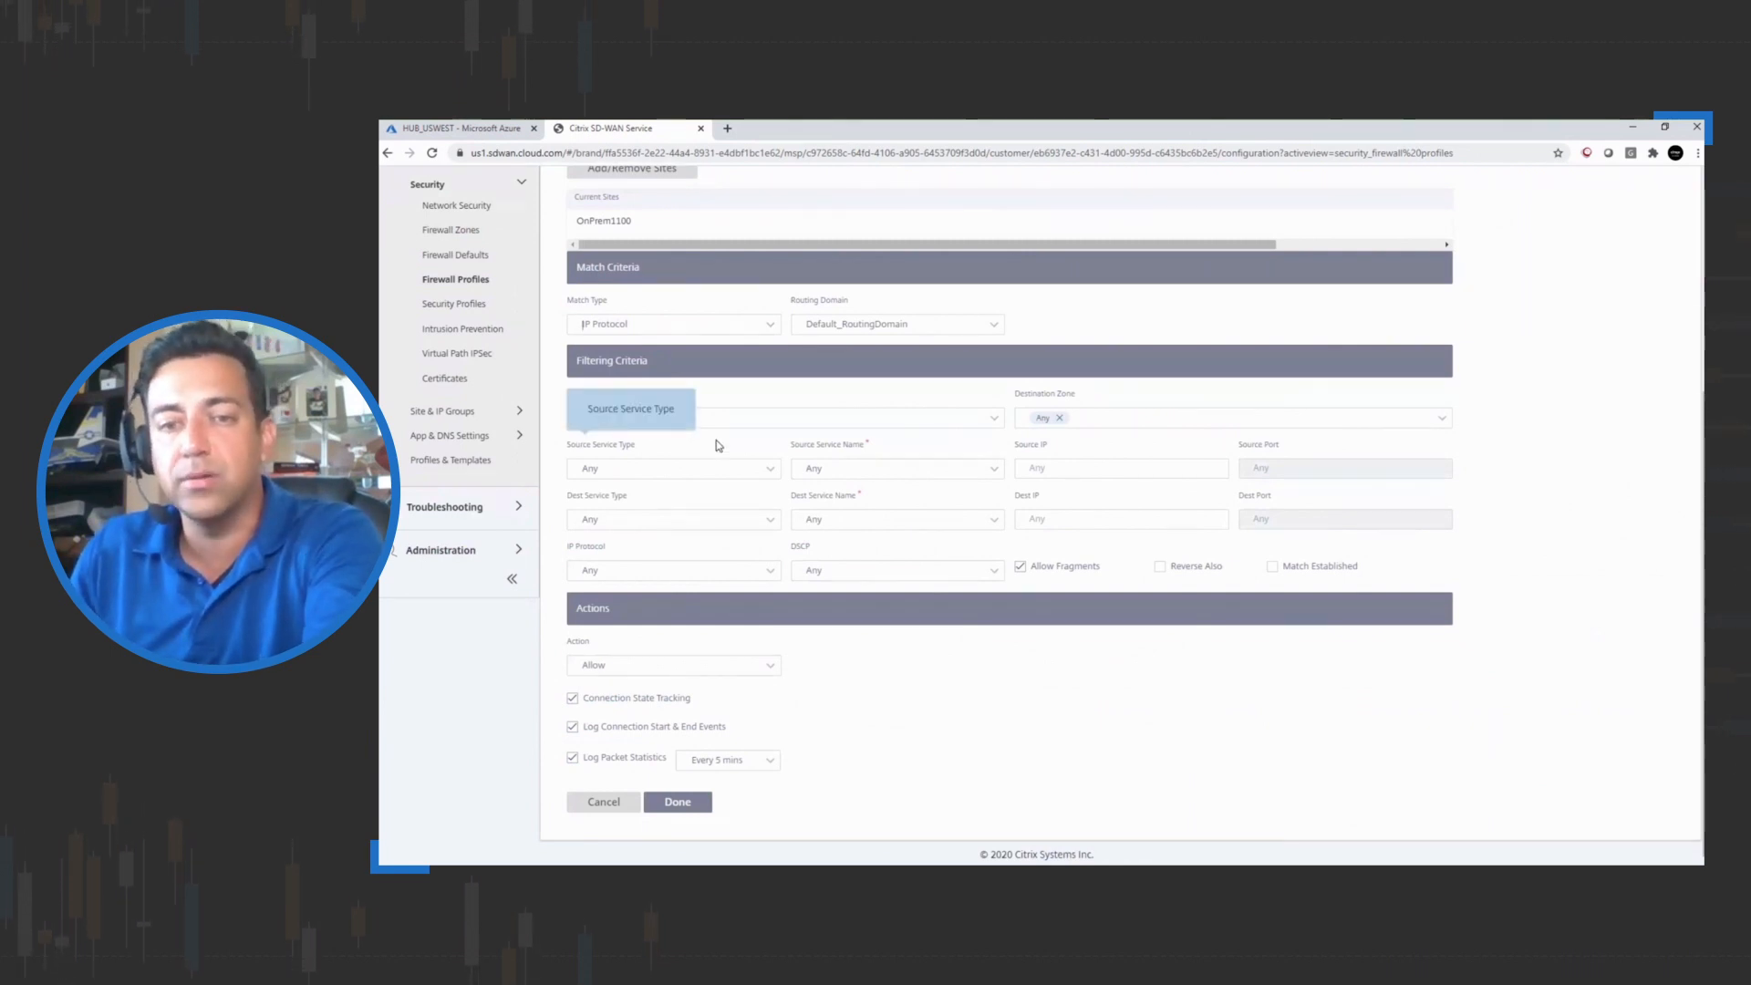
Set the rule action to Inspect (for IP Protocol) using SecureProfile, then finish the rule and save the firewall profile
left_click(675, 665)
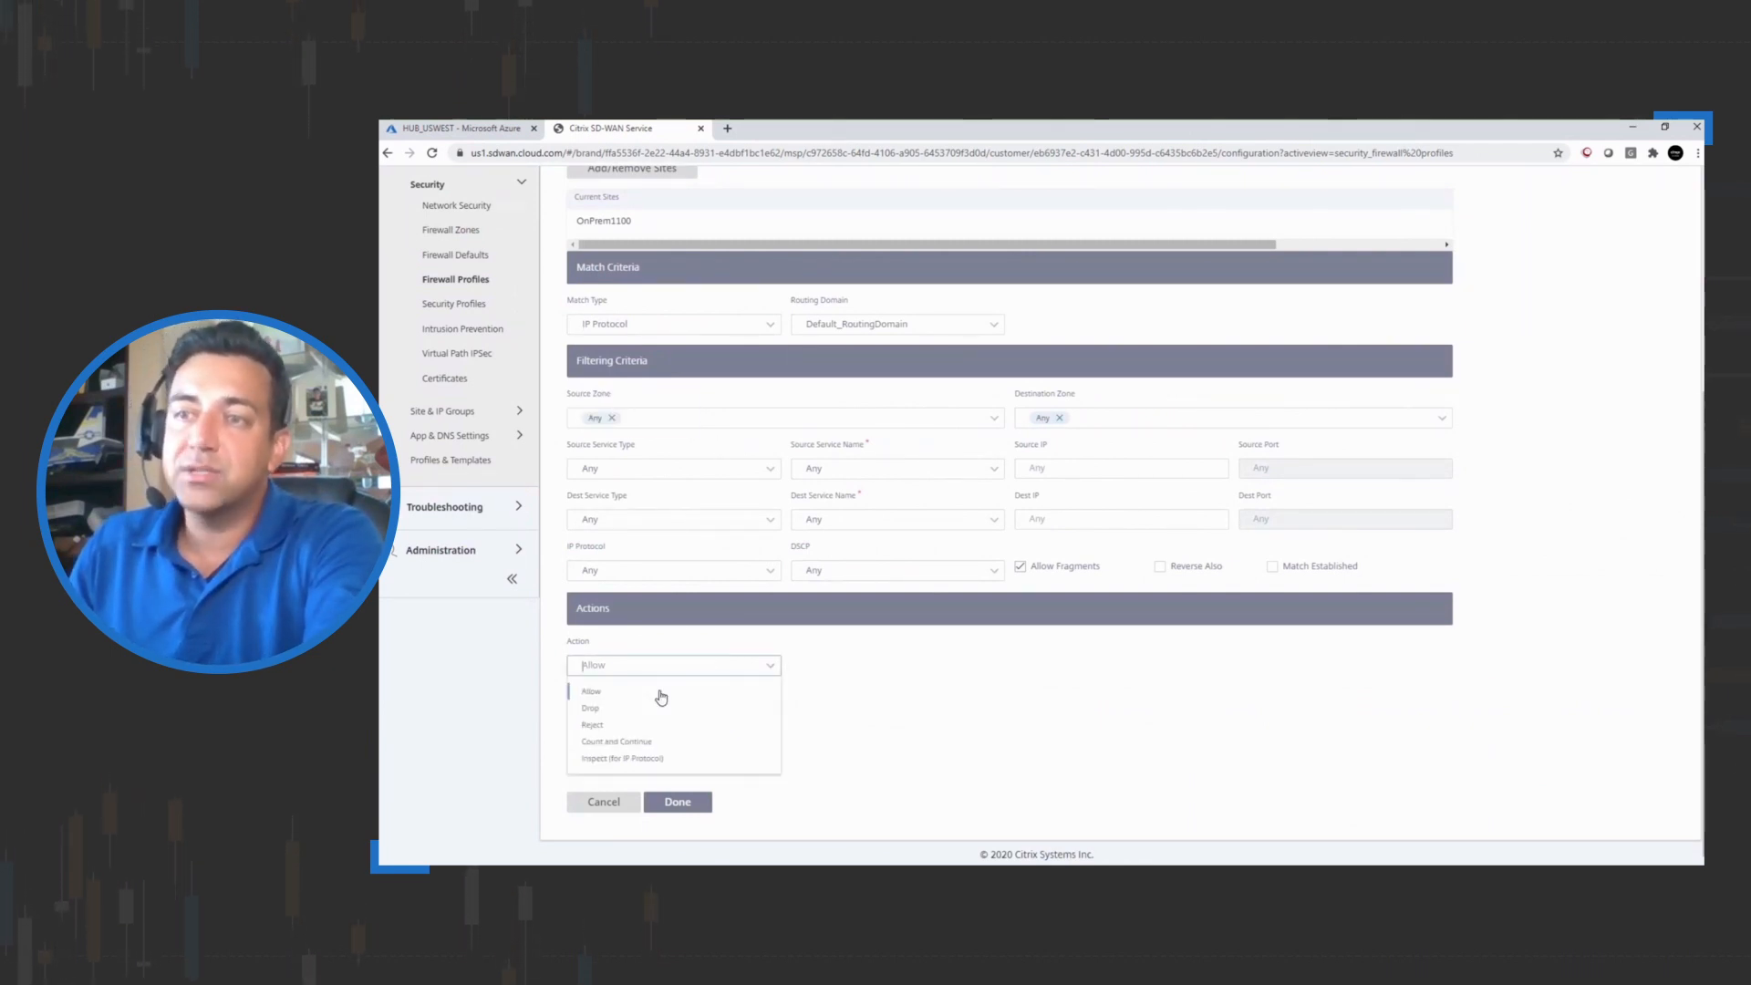
left_click(596, 760)
left_click(866, 664)
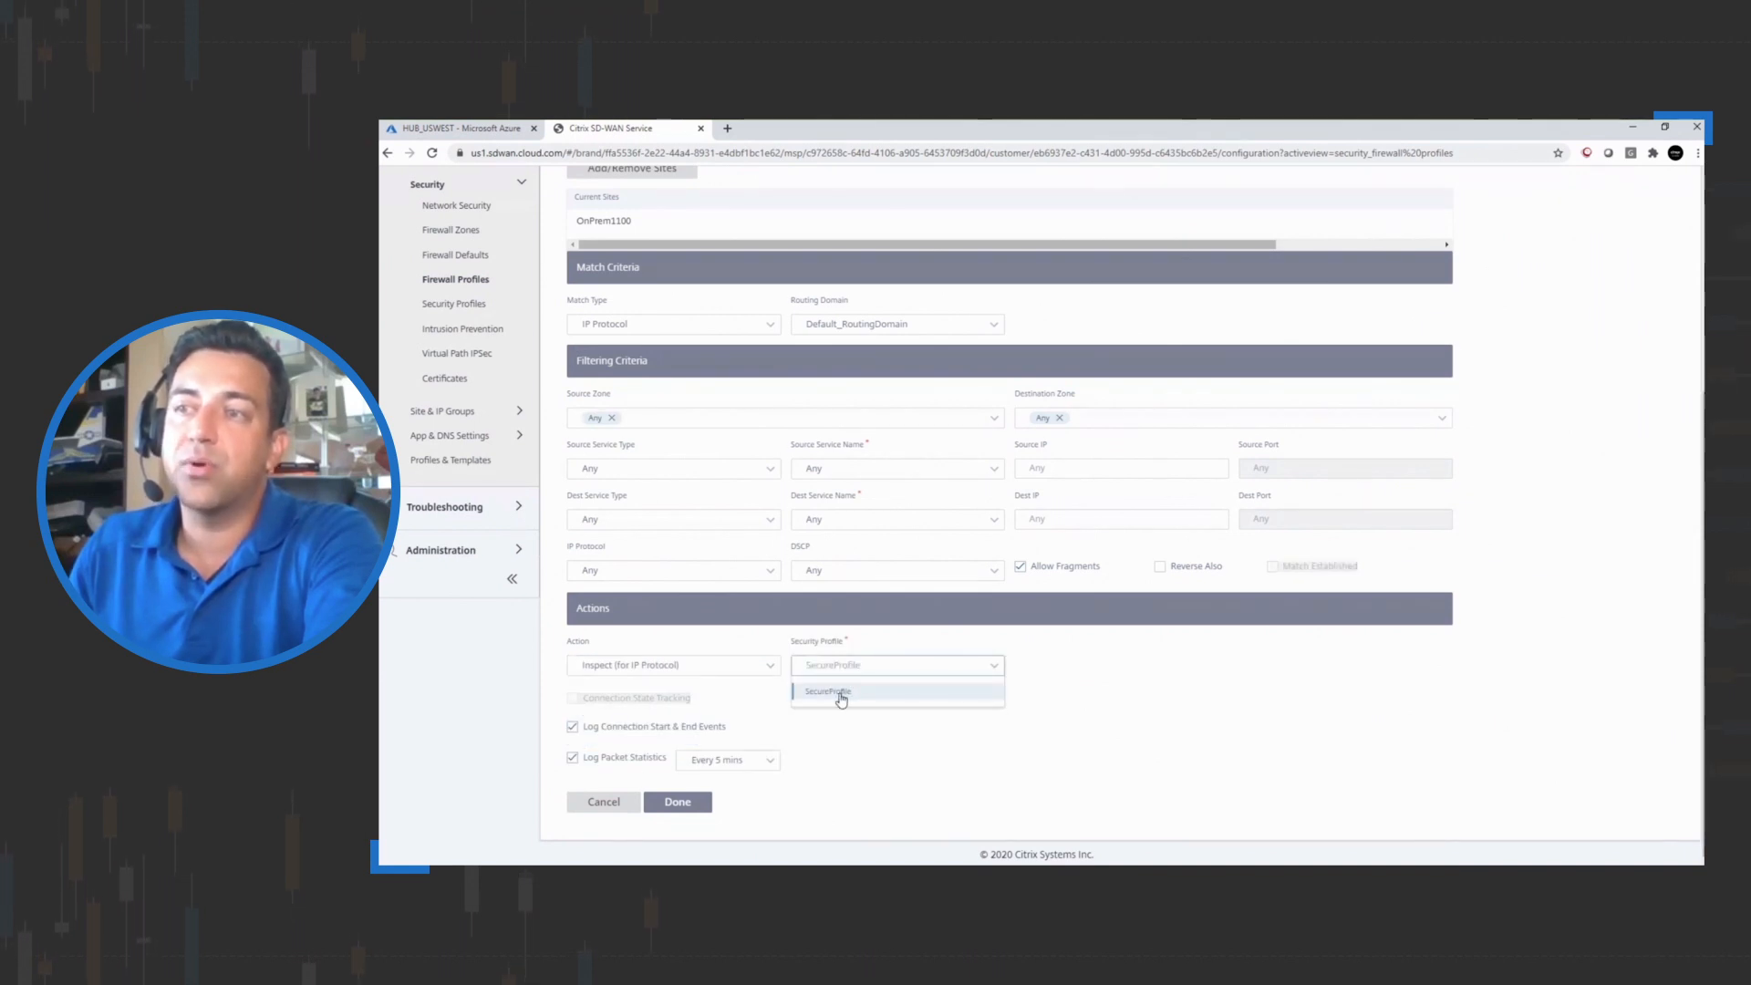
left_click(839, 693)
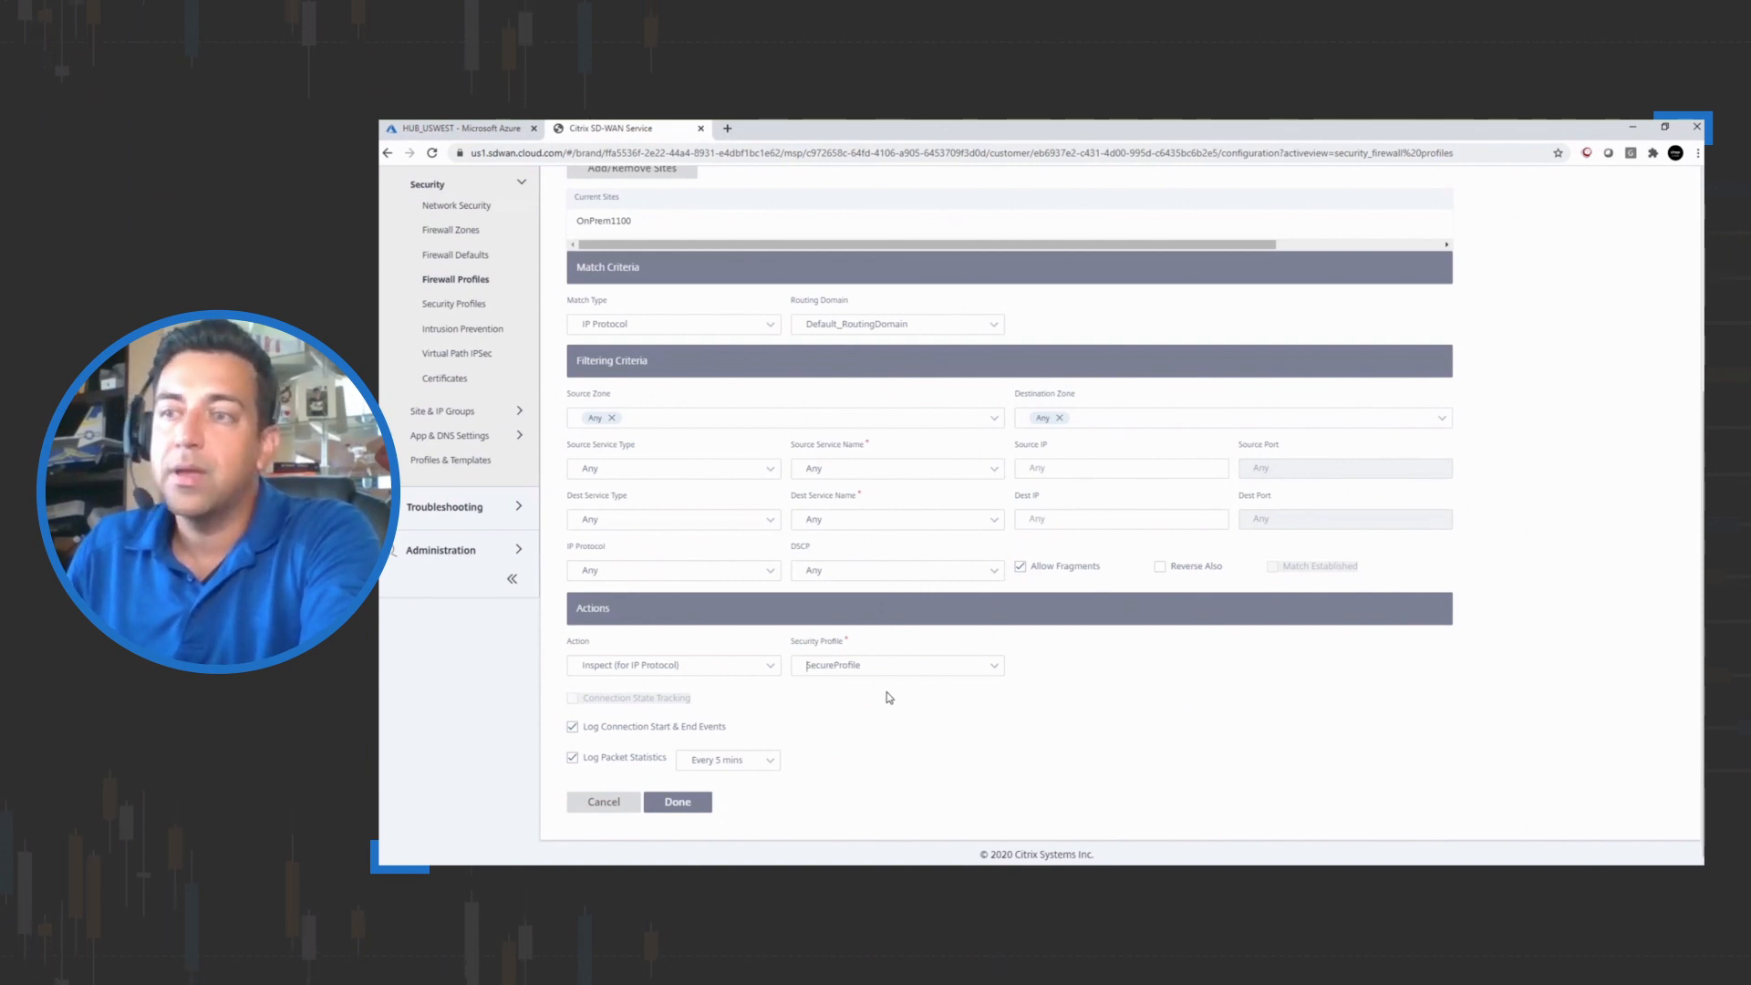
left_click(672, 801)
left_click(674, 699)
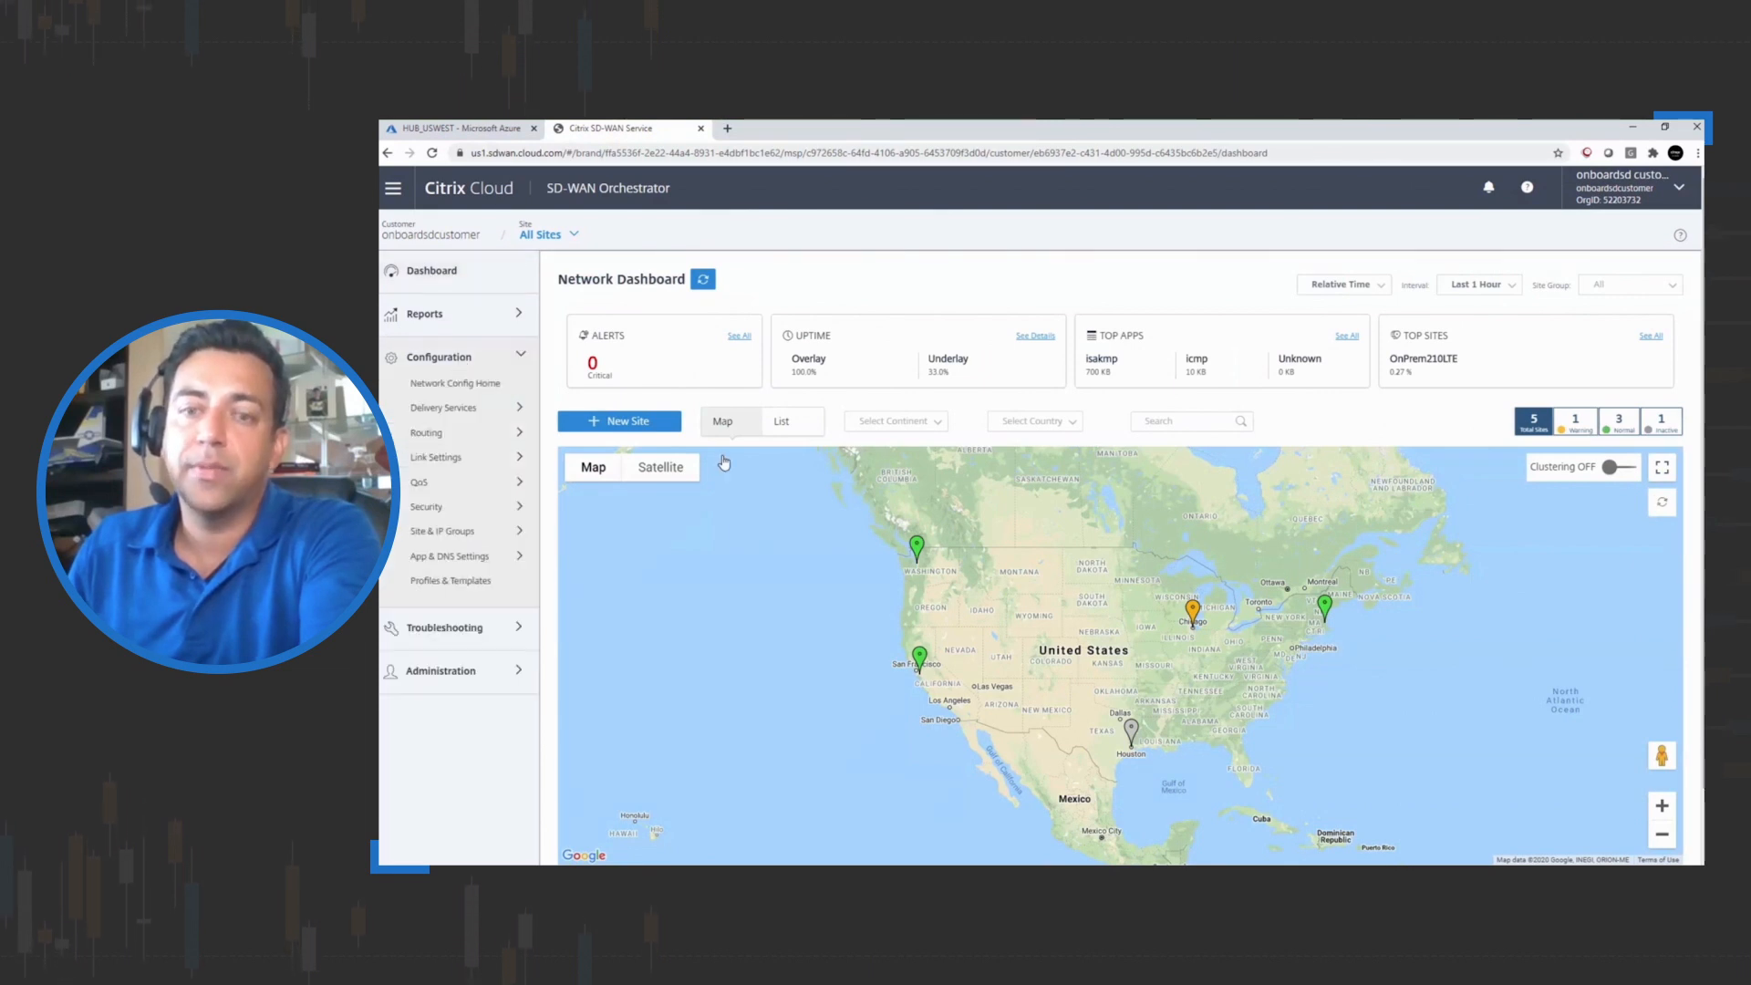
Open the current deployment page to check appliance staging and activation status
left_click(459, 383)
left_click(780, 365)
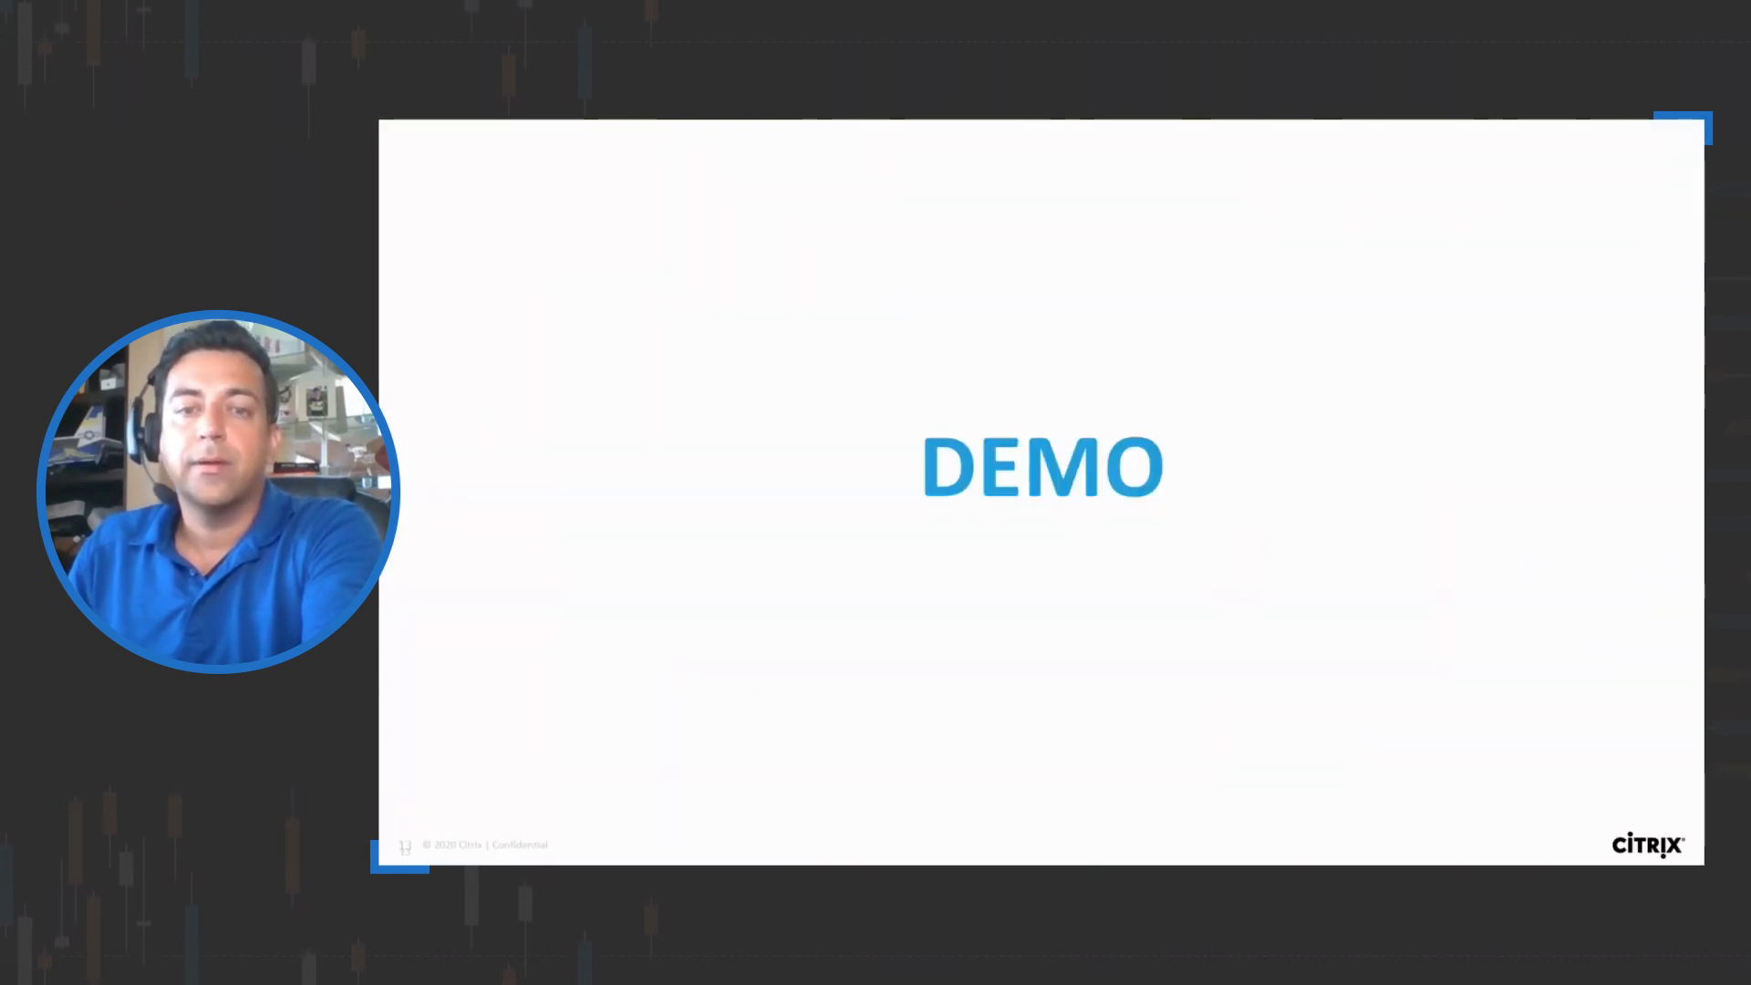
key("Right")
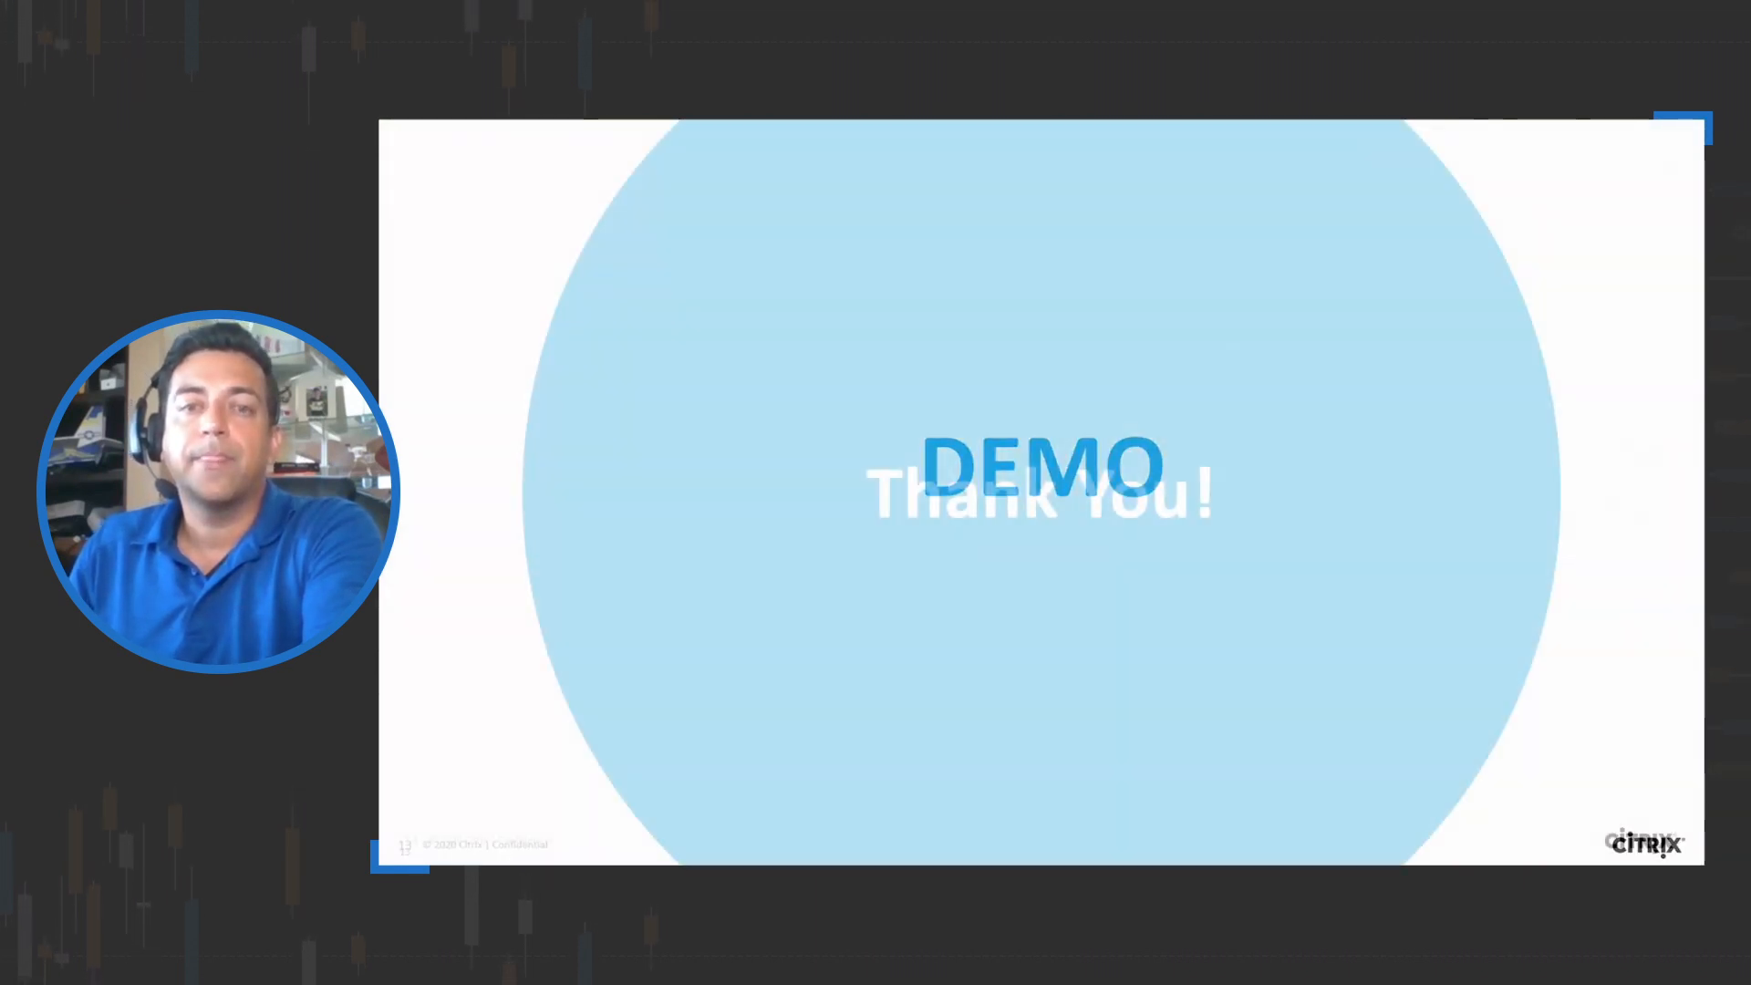